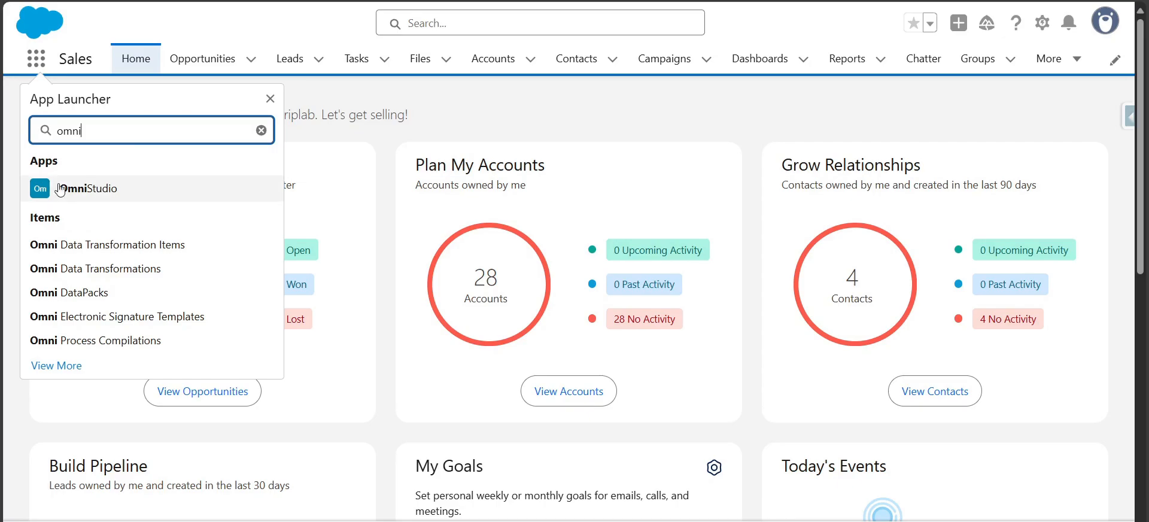
Open the OmniStudio app and its OmniScripts list
{"action": "left_click", "coordinate": [91, 193]}
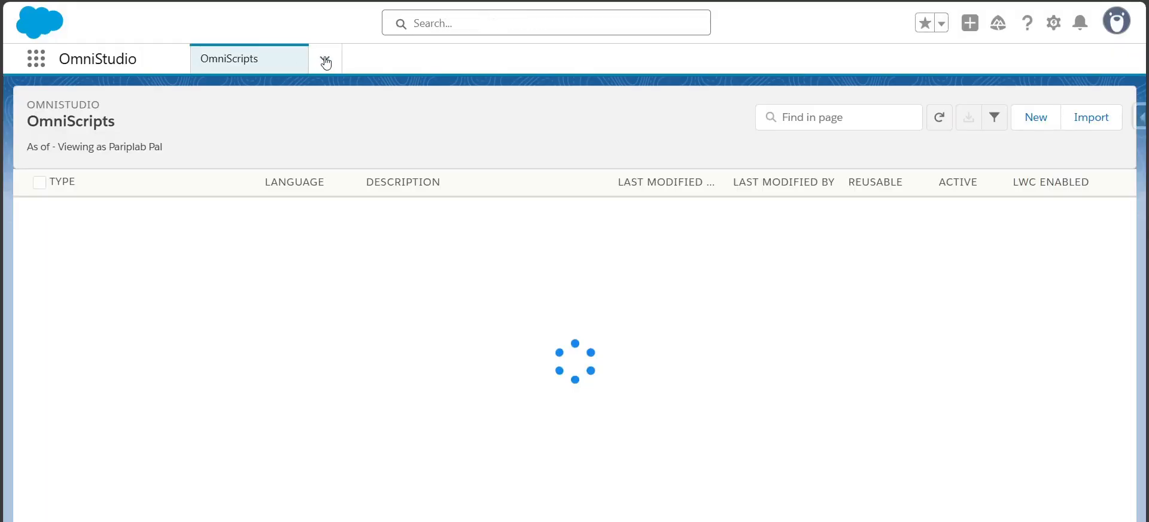
{"action": "left_click", "coordinate": [325, 58]}
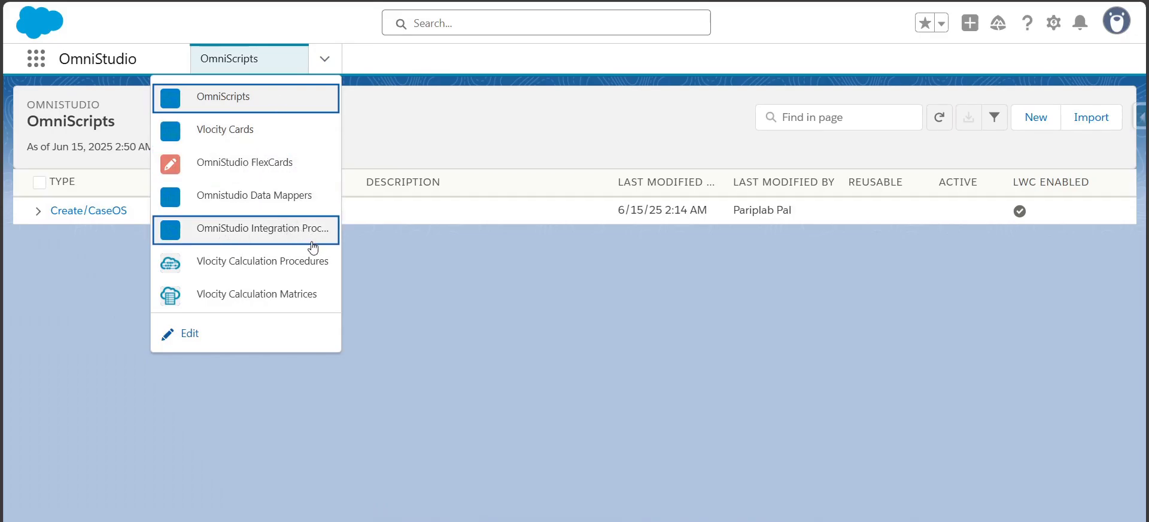
{"action": "key", "text": "Escape"}
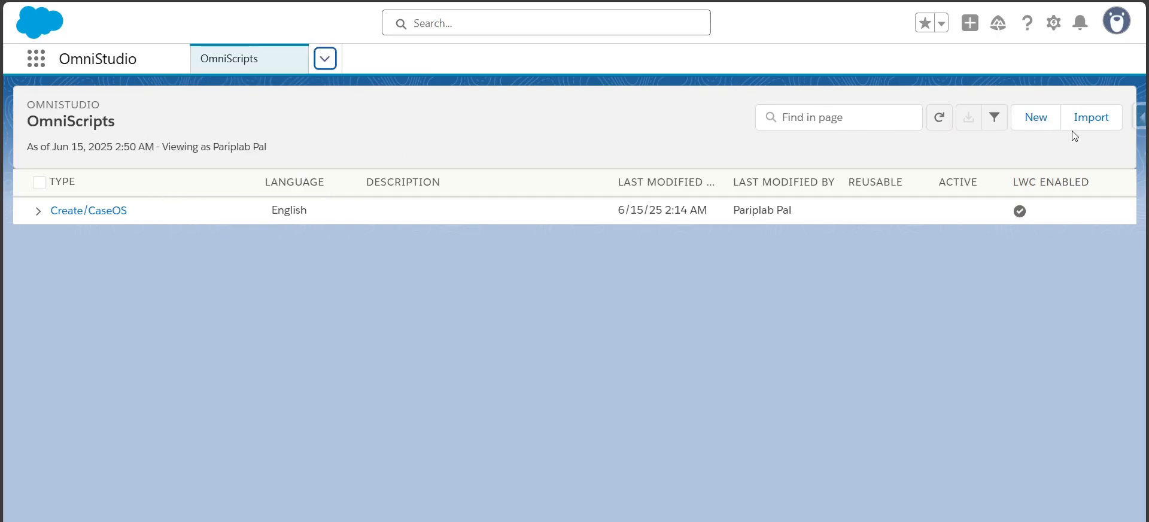
Start a new OmniScript named Case Create OS flow with type CaseCreate
{"action": "left_click", "coordinate": [1031, 120]}
{"action": "left_click", "coordinate": [460, 251]}
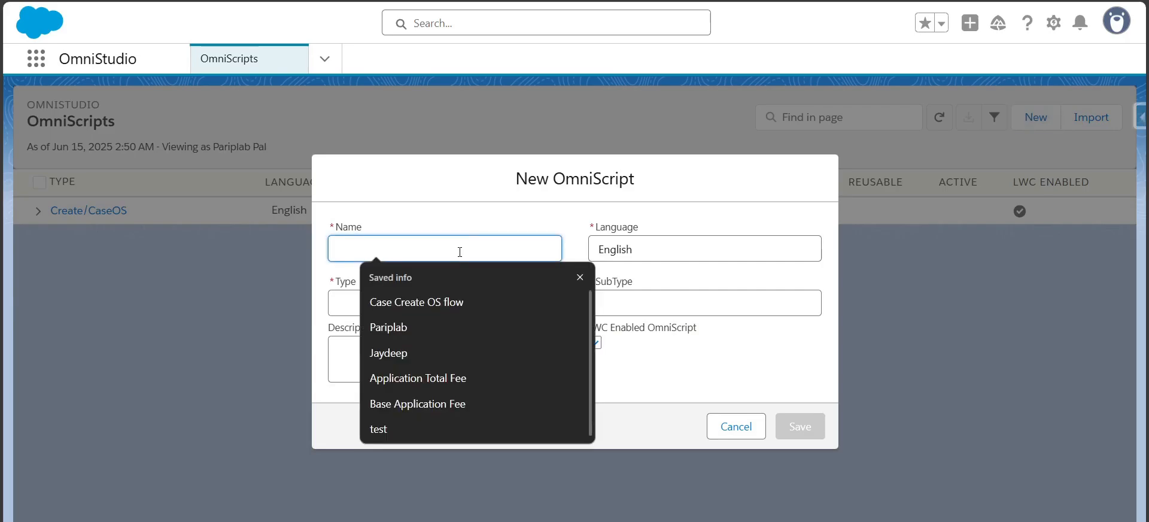
{"action": "left_click", "coordinate": [438, 293]}
{"action": "left_click_drag", "start_coordinate": [339, 249], "coordinate": [398, 251]}
{"action": "key", "text": "ctrl+c"}
{"action": "left_click", "coordinate": [344, 297]}
{"action": "key", "text": "ctrl+v"}
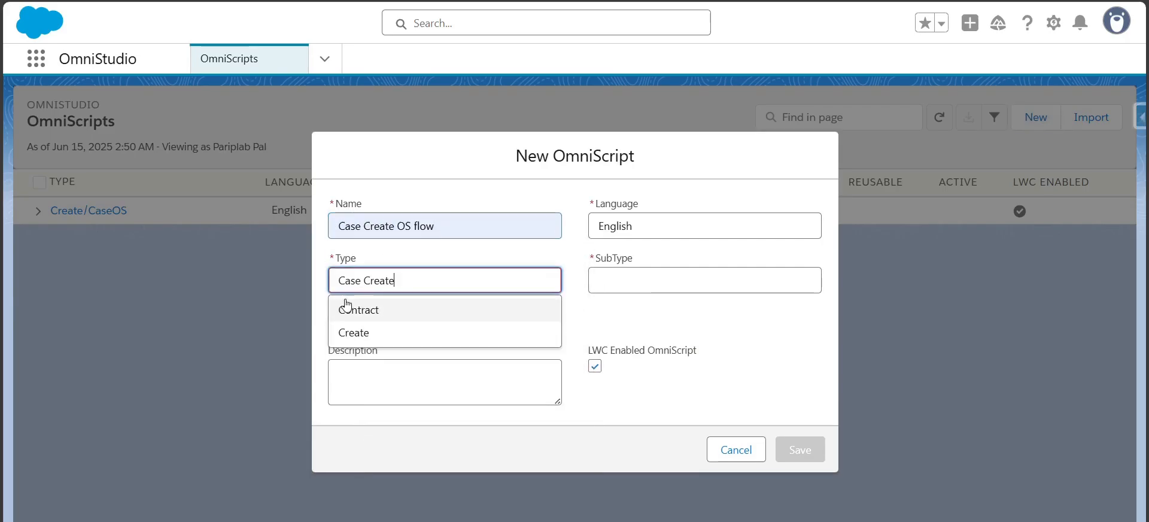
{"action": "key", "text": "BackSpace"}
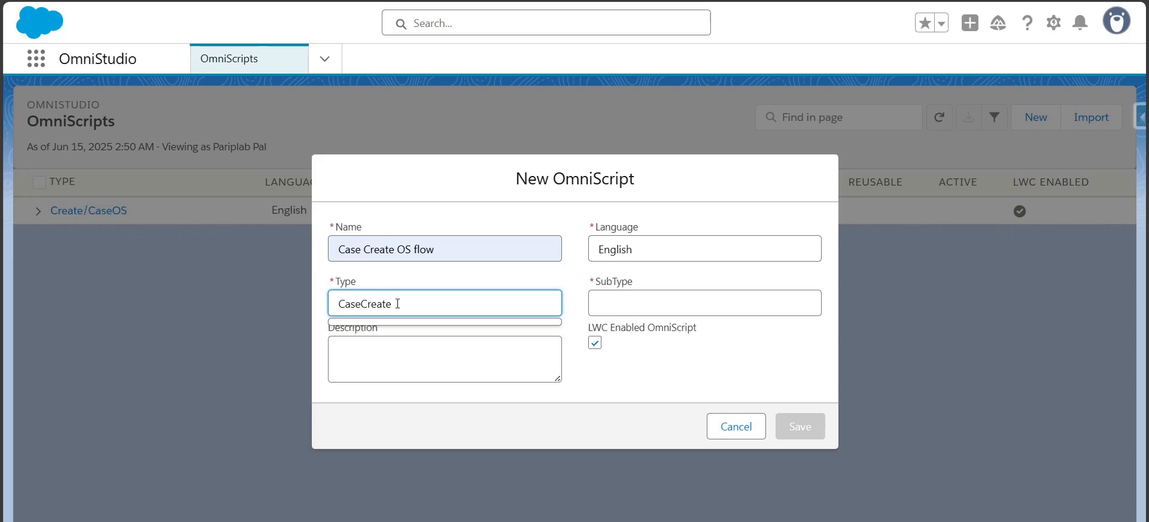
Set the OmniScript's subtype to OSFlow and save it
{"action": "left_click", "coordinate": [604, 295]}
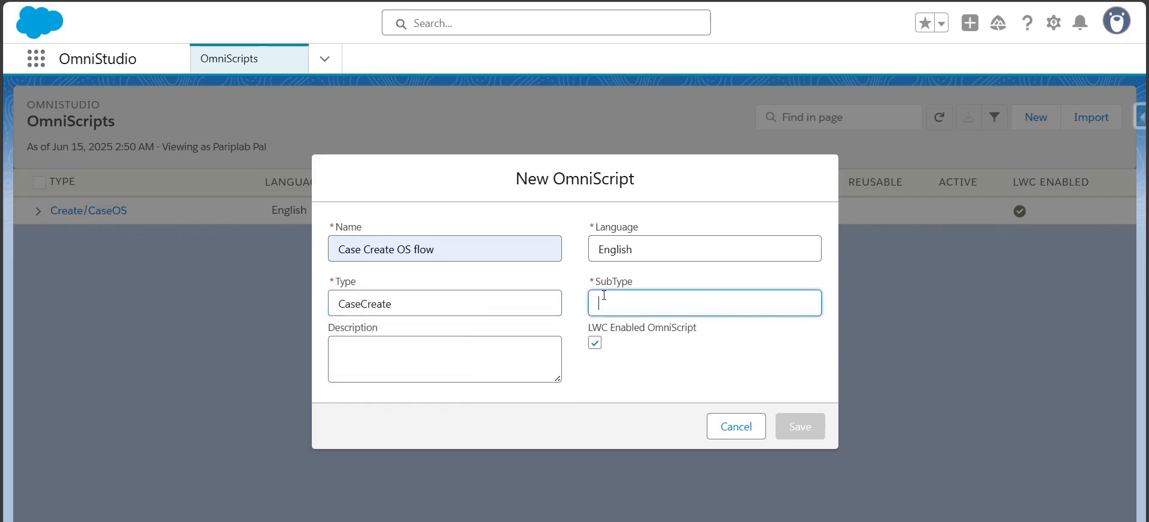
{"action": "type", "text": "OSFlow"}
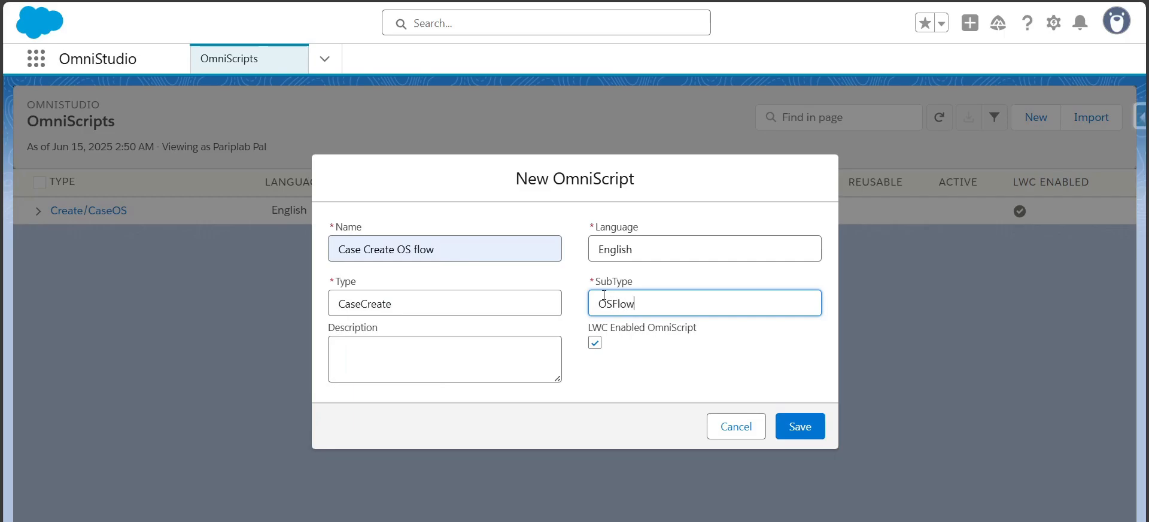
{"action": "left_click", "coordinate": [636, 380]}
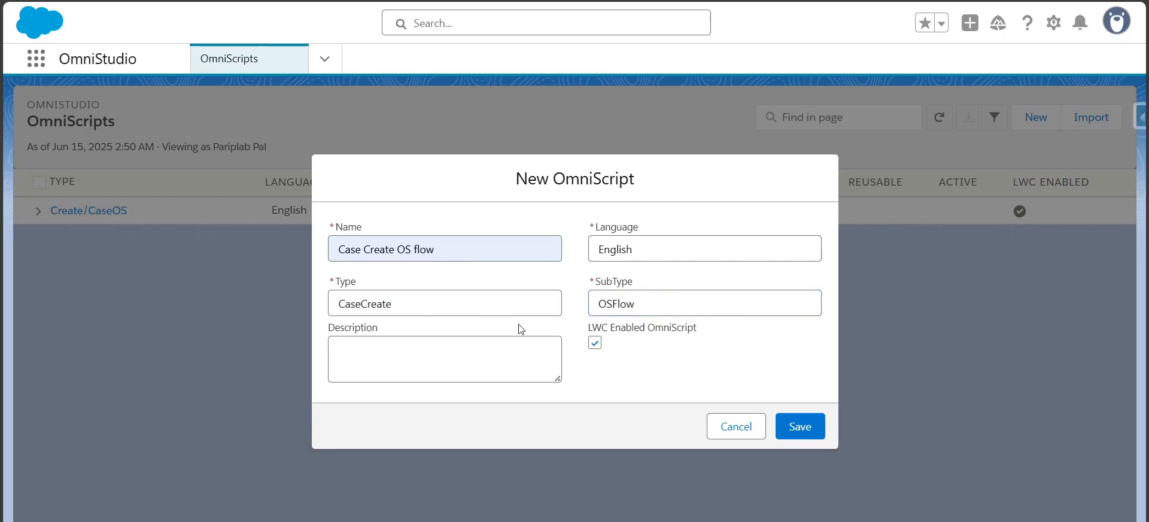
{"action": "left_click", "coordinate": [800, 429]}
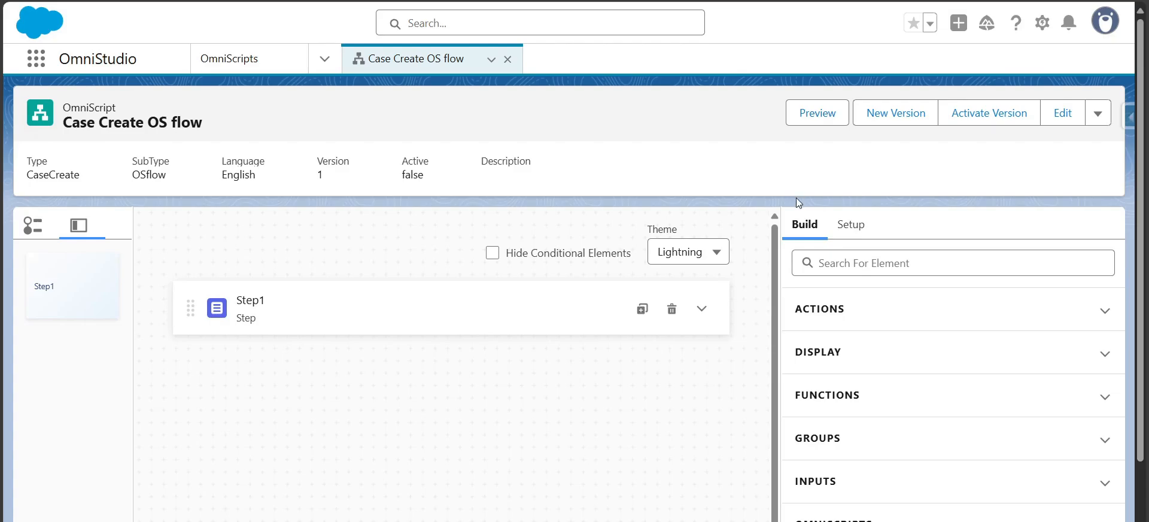
{"action": "scroll", "coordinate": [958, 239], "scroll_direction": "down", "scroll_amount": 1}
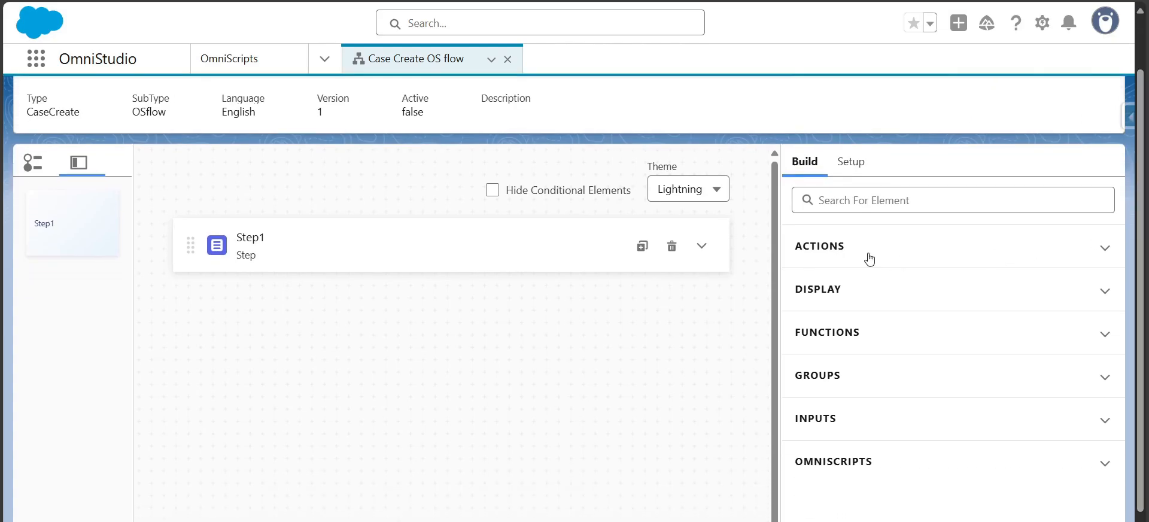
{"action": "left_click", "coordinate": [869, 255]}
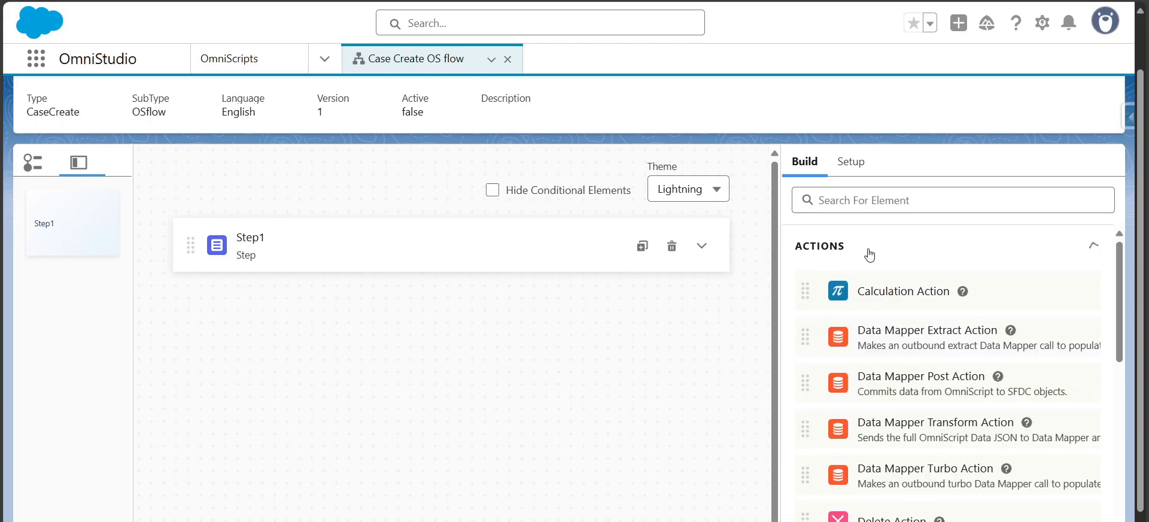
{"action": "left_click", "coordinate": [865, 258]}
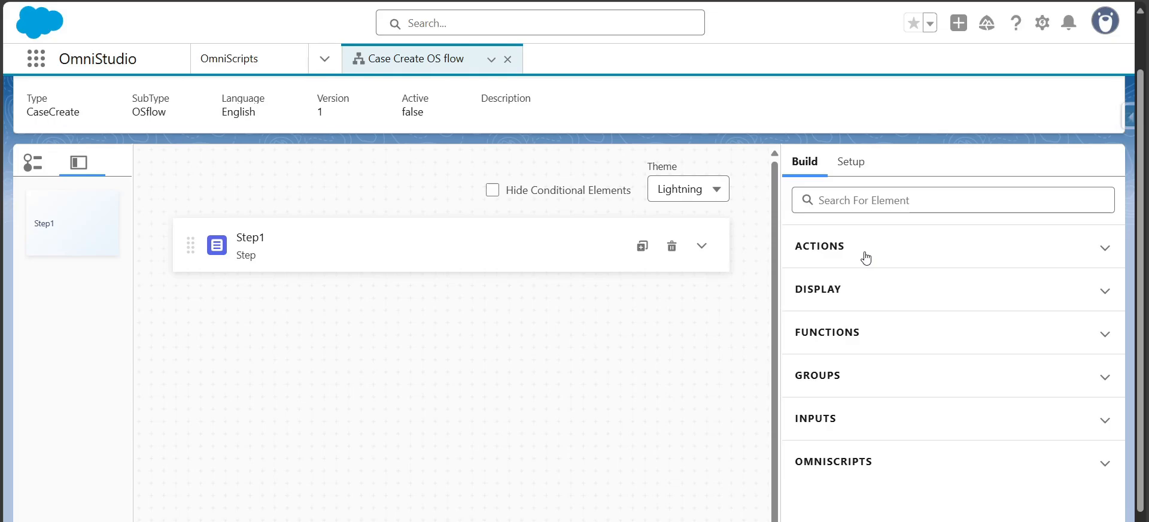
{"action": "scroll", "coordinate": [708, 333], "scroll_direction": "up", "scroll_amount": 1}
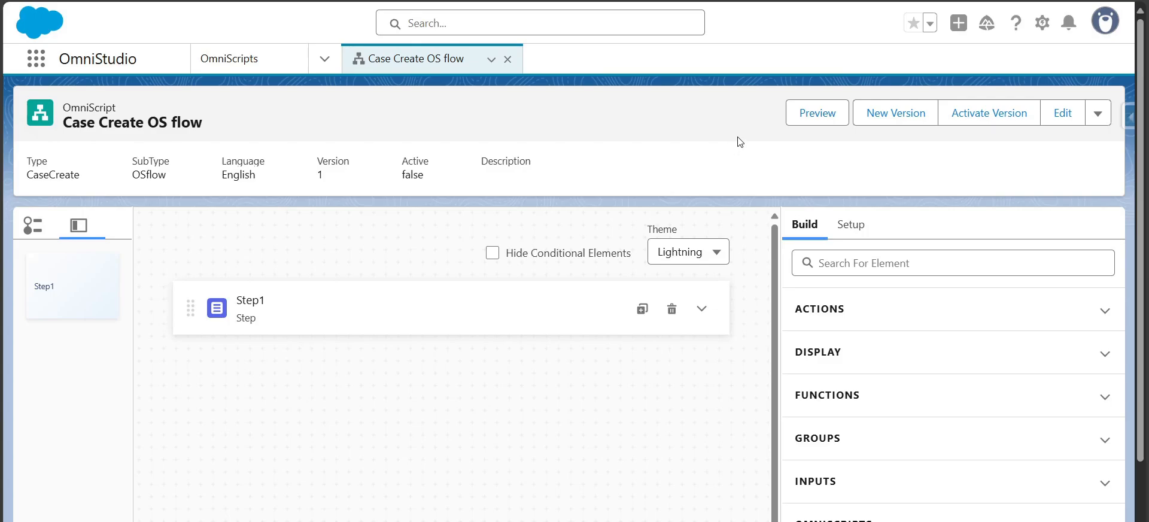
Rename the first step to CaseCreate
{"action": "left_click", "coordinate": [417, 316]}
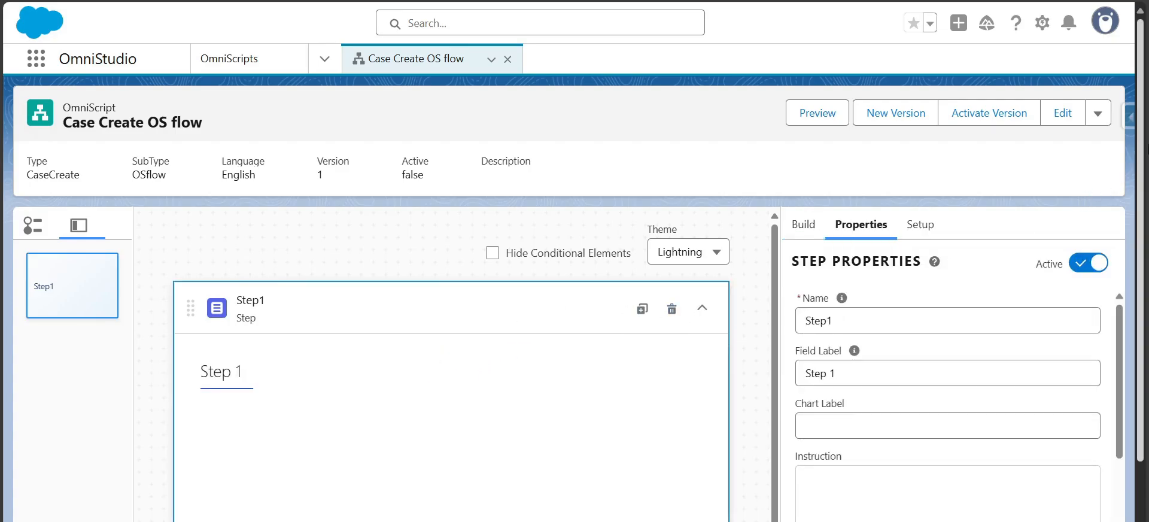
{"action": "scroll", "coordinate": [1144, 204], "scroll_direction": "down", "scroll_amount": 1}
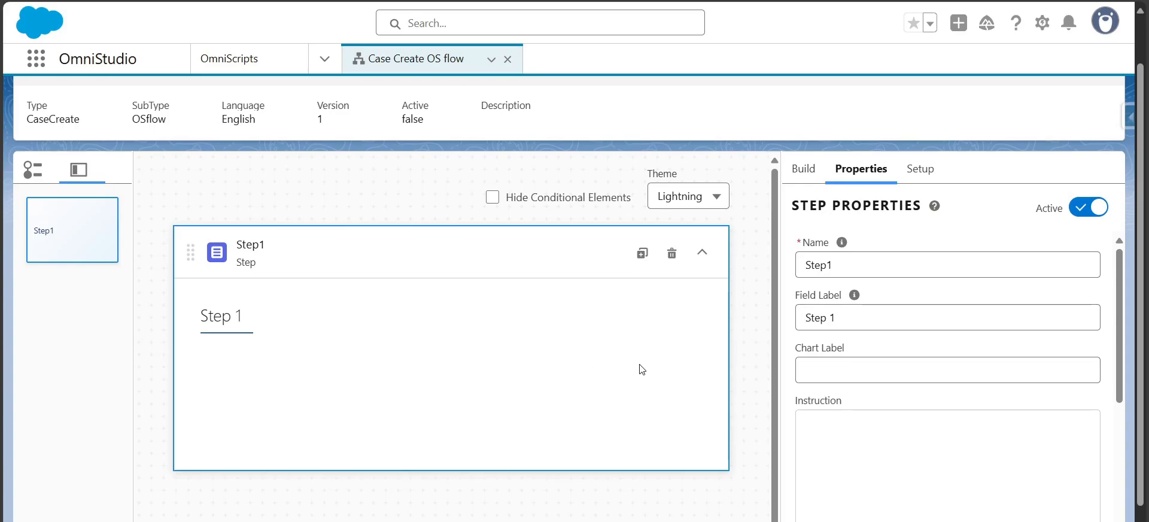
{"action": "double_click", "coordinate": [864, 262]}
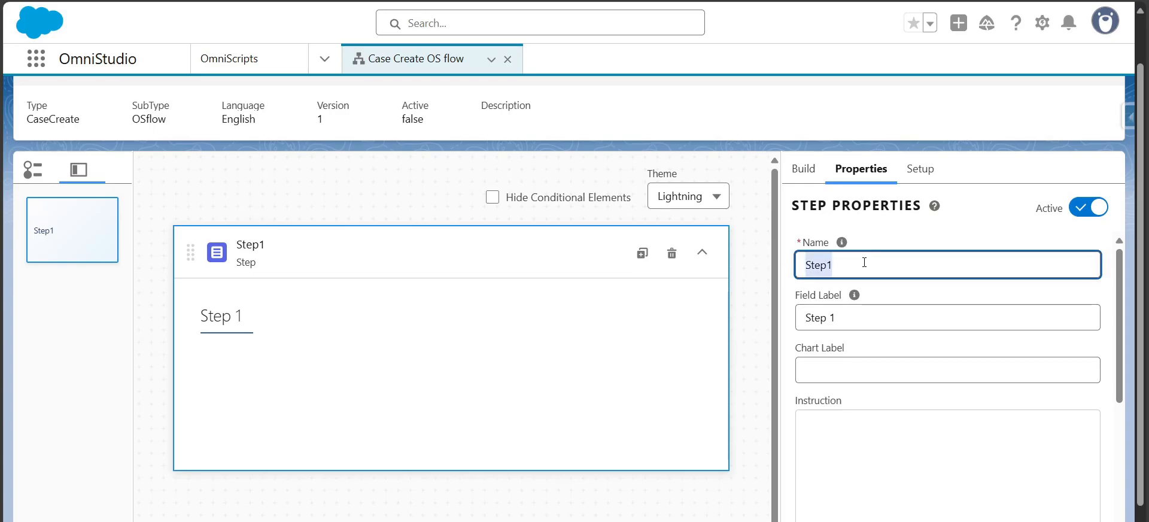
{"action": "type", "text": "Case C"}
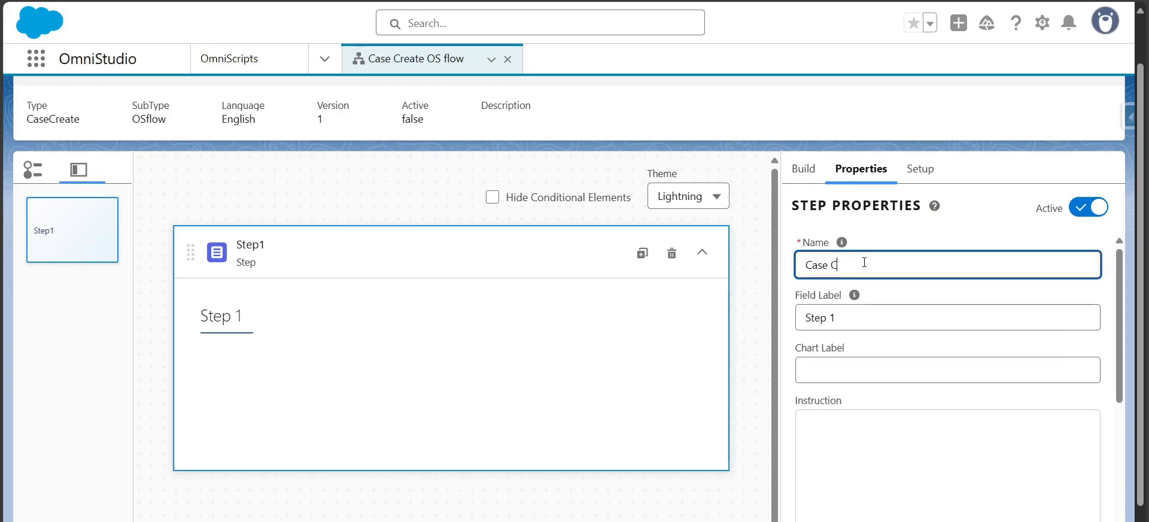
{"action": "type", "text": "reate"}
{"action": "key", "text": "BackSpace"}
{"action": "key", "text": "Tab"}
Set the step's field label to Create a Case
{"action": "double_click", "coordinate": [828, 265]}
{"action": "key", "text": "ctrl+c"}
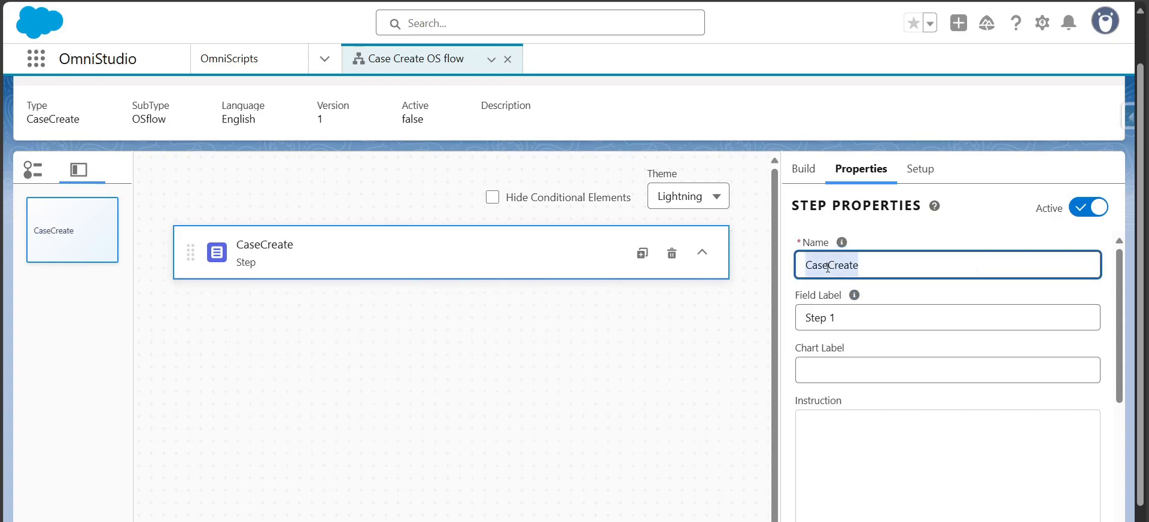
{"action": "left_click", "coordinate": [888, 316]}
{"action": "key", "text": "ctrl+a"}
{"action": "key", "text": "ctrl+v"}
{"action": "left_click", "coordinate": [828, 319]}
{"action": "key", "text": "BackSpace"}
{"action": "key", "text": "BackSpace"}
{"action": "key", "text": "BackSpace"}
{"action": "key", "text": "BackSpace"}
{"action": "key", "text": "BackSpace"}
{"action": "key", "text": "End"}
{"action": "type", "text": "a"}
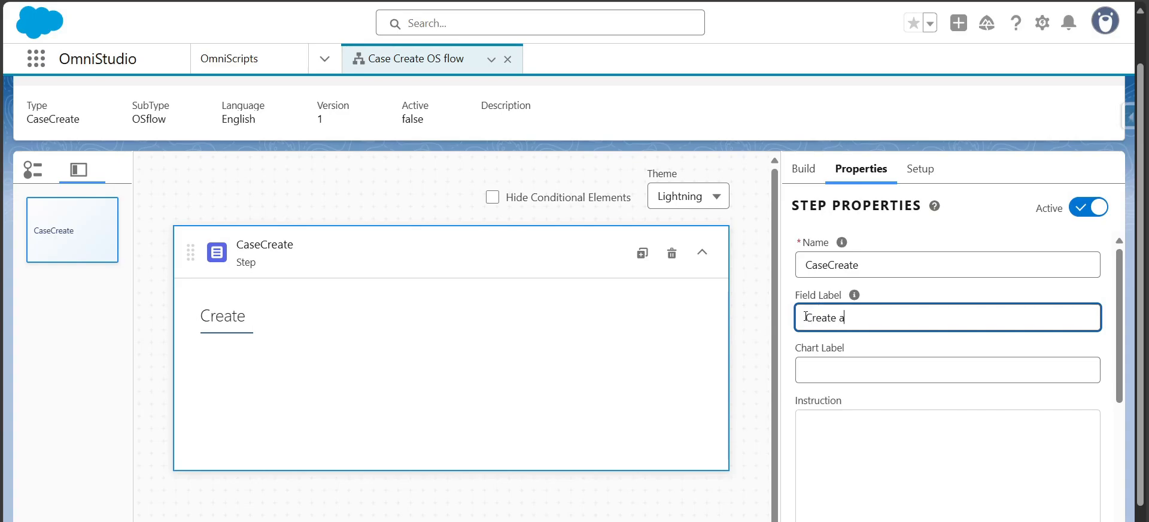
{"action": "type", "text": " Case"}
Review the OmniScript's Setup options
{"action": "left_click", "coordinate": [802, 169]}
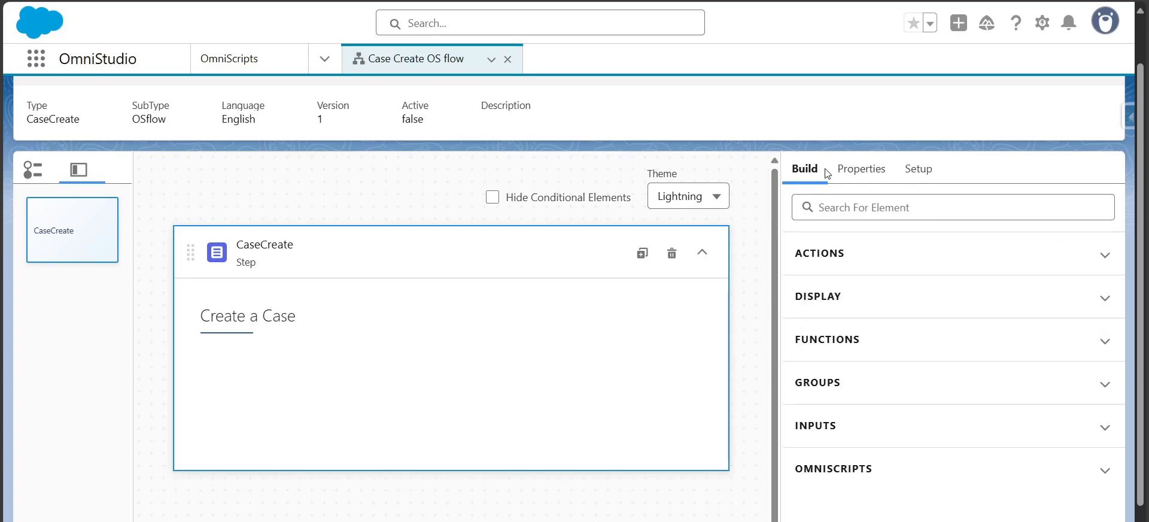
{"action": "left_click", "coordinate": [933, 170]}
{"action": "left_click_drag", "start_coordinate": [1121, 254], "coordinate": [1141, 222]}
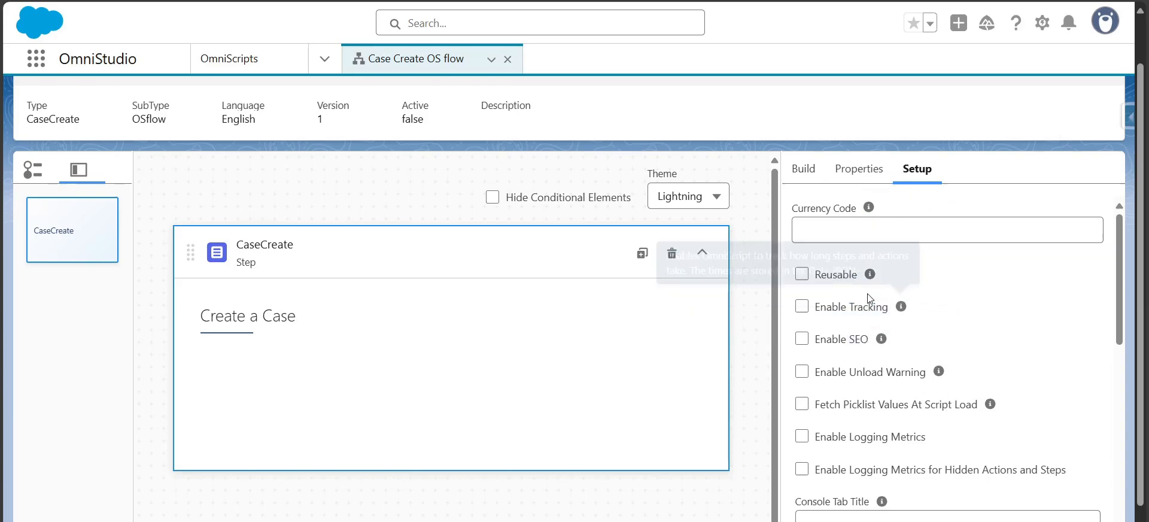
{"action": "mouse_move", "coordinate": [866, 279]}
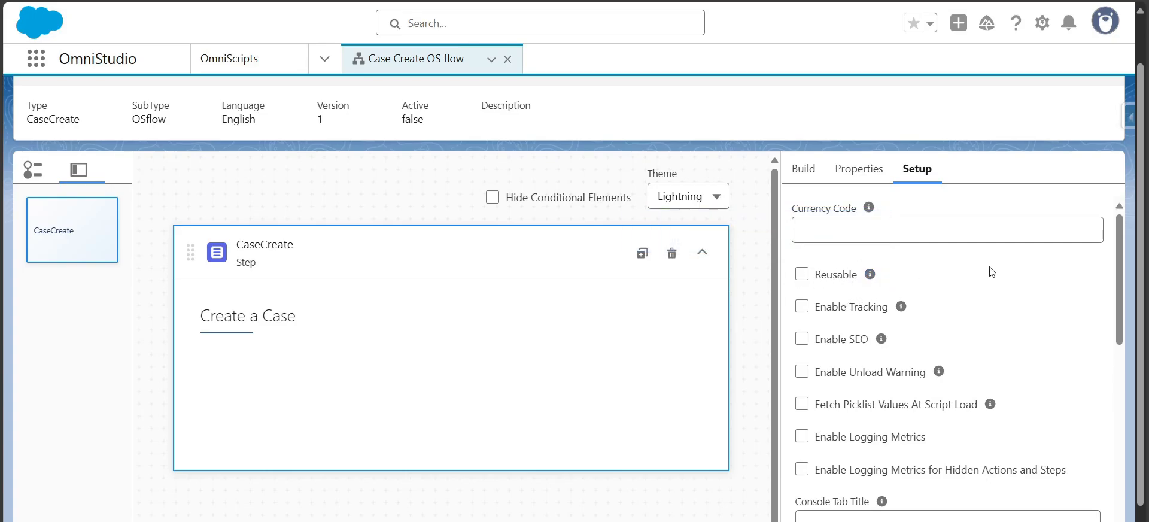
{"action": "left_click", "coordinate": [870, 172]}
{"action": "left_click", "coordinate": [800, 170]}
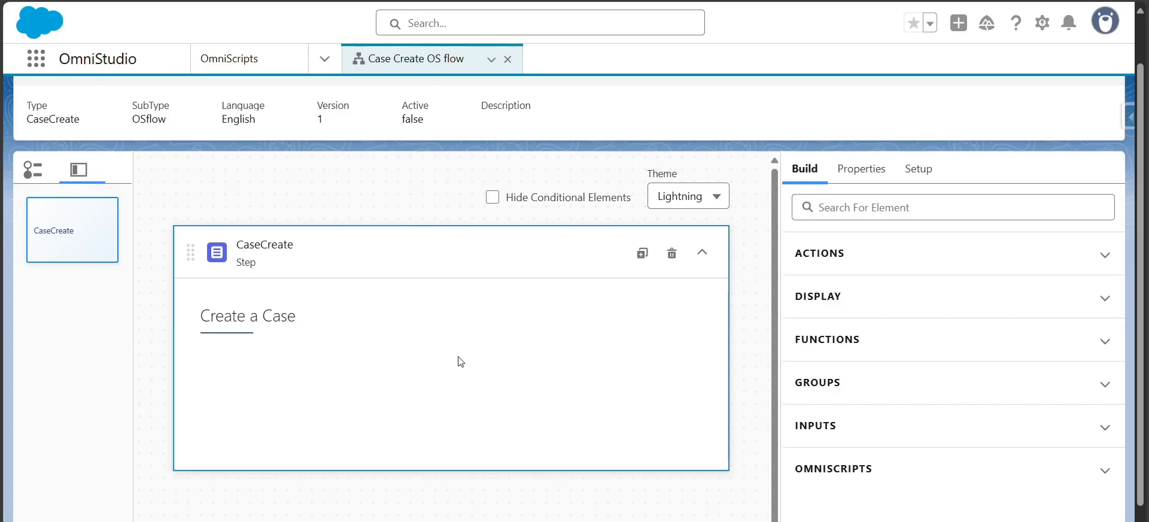
Search the element palette for text and input elements
{"action": "left_click", "coordinate": [874, 211]}
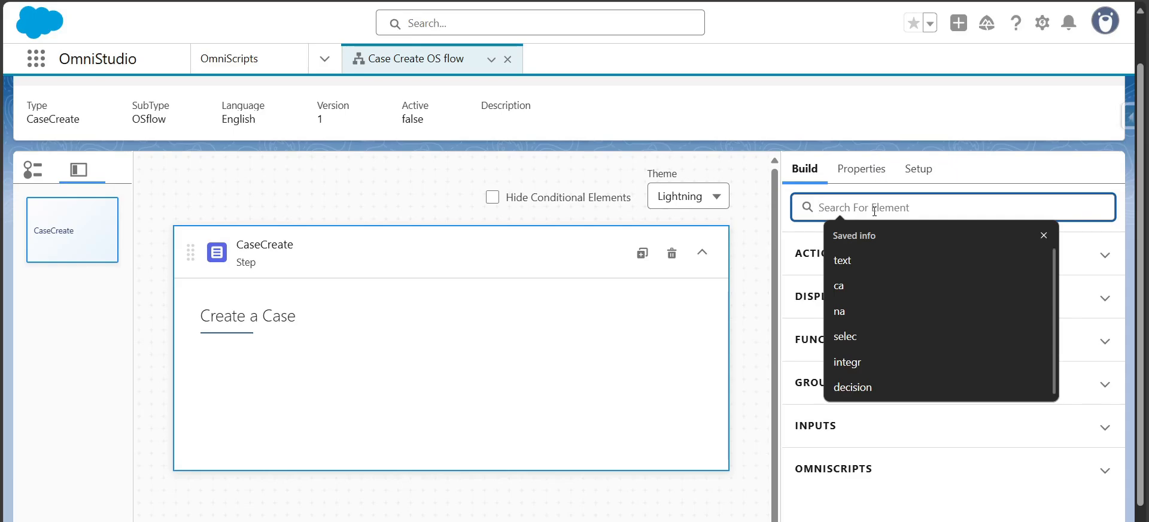
{"action": "type", "text": "text"}
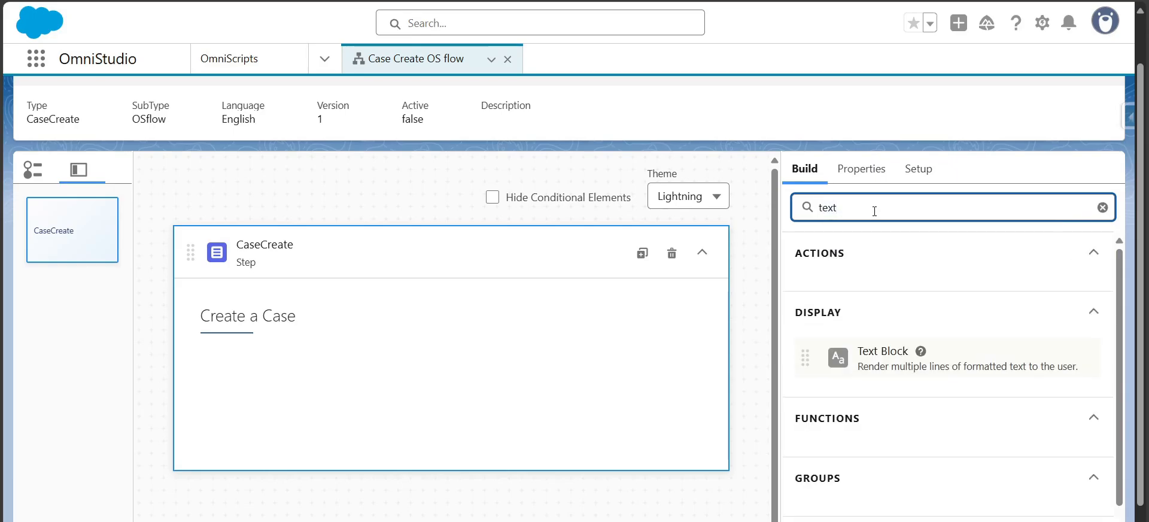
{"action": "left_click_drag", "start_coordinate": [880, 368], "coordinate": [915, 308]}
{"action": "double_click", "coordinate": [887, 204]}
{"action": "type", "text": "inpu"}
{"action": "scroll", "coordinate": [907, 403], "scroll_direction": "down", "scroll_amount": 1}
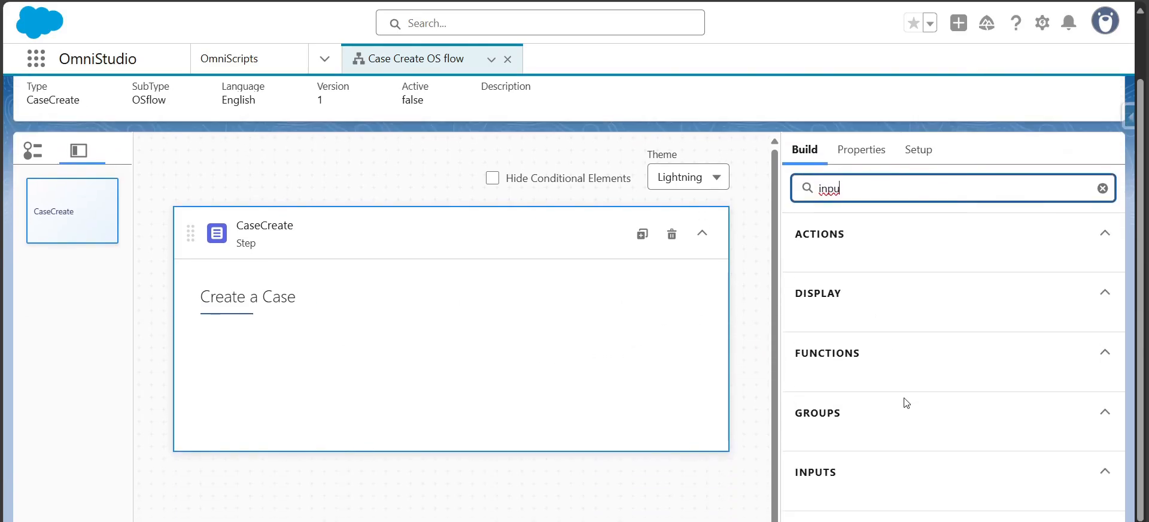
{"action": "scroll", "coordinate": [906, 403], "scroll_direction": "down", "scroll_amount": 1}
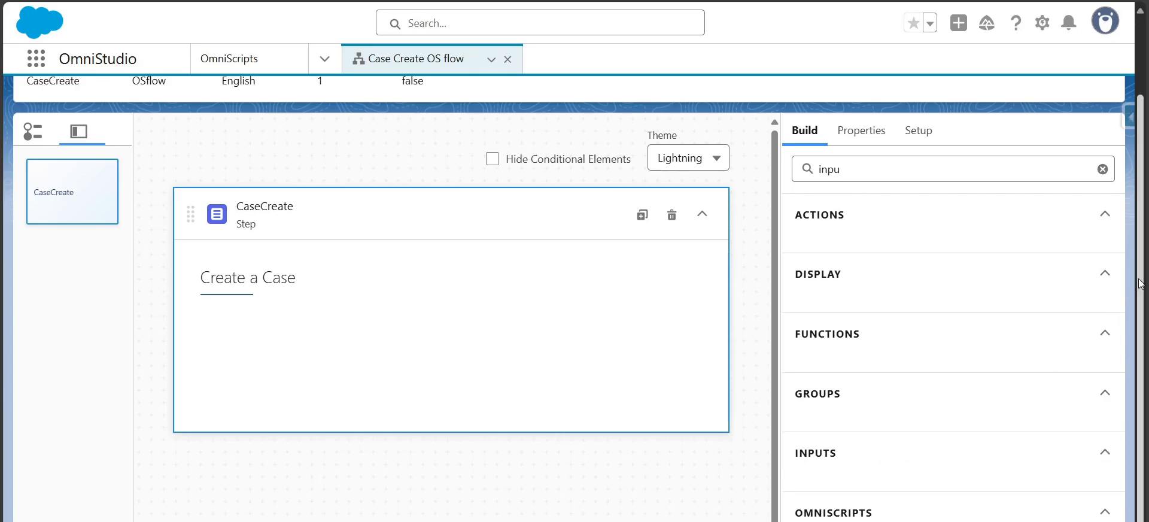
{"action": "left_click", "coordinate": [893, 219]}
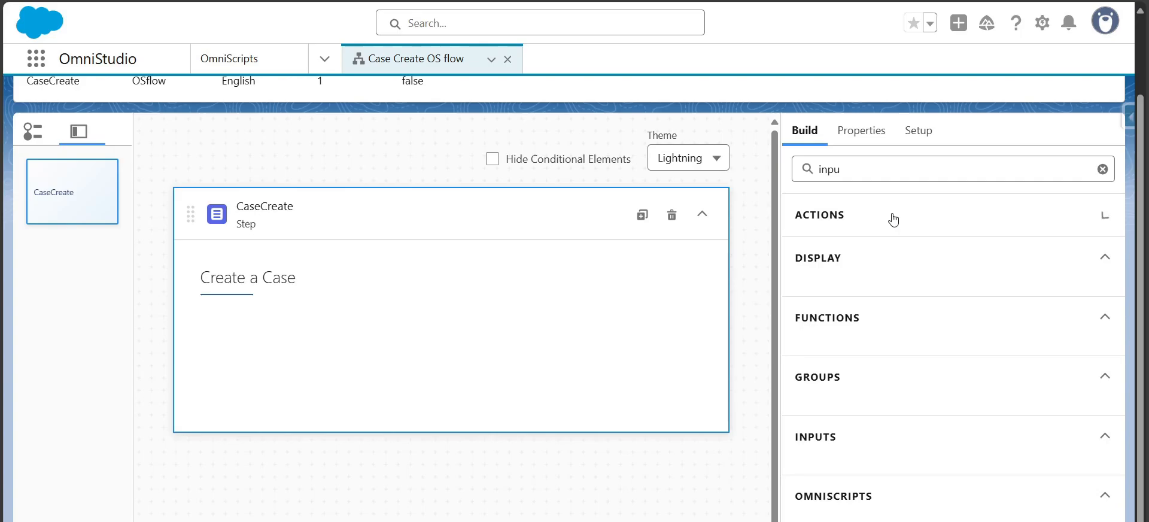
{"action": "left_click", "coordinate": [860, 278]}
{"action": "scroll", "coordinate": [853, 437], "scroll_direction": "up", "scroll_amount": 3}
Search for text and add a Text input element into the Create a Case step
{"action": "left_click", "coordinate": [911, 263]}
{"action": "key", "text": "ctrl+a"}
{"action": "key", "text": "BackSpace"}
{"action": "type", "text": "text"}
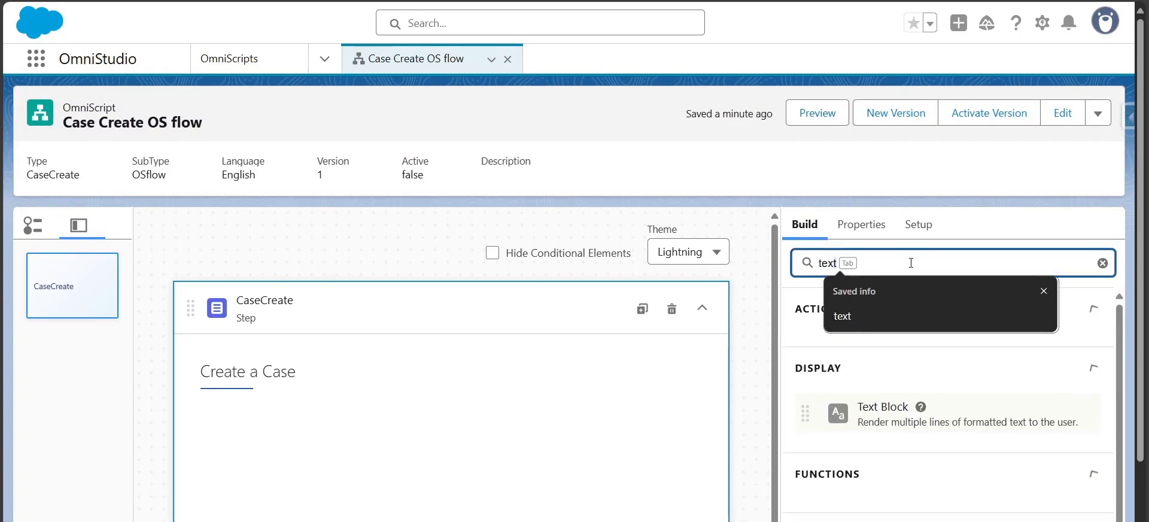
{"action": "scroll", "coordinate": [1003, 494], "scroll_direction": "down", "scroll_amount": 2}
{"action": "scroll", "coordinate": [1143, 312], "scroll_direction": "down", "scroll_amount": 2}
{"action": "left_click_drag", "start_coordinate": [882, 427], "coordinate": [365, 337]}
Set the text field's name and field label to Subject
{"action": "left_click", "coordinate": [854, 227]}
{"action": "key", "text": "ctrl+a"}
{"action": "key", "text": "BackSpace"}
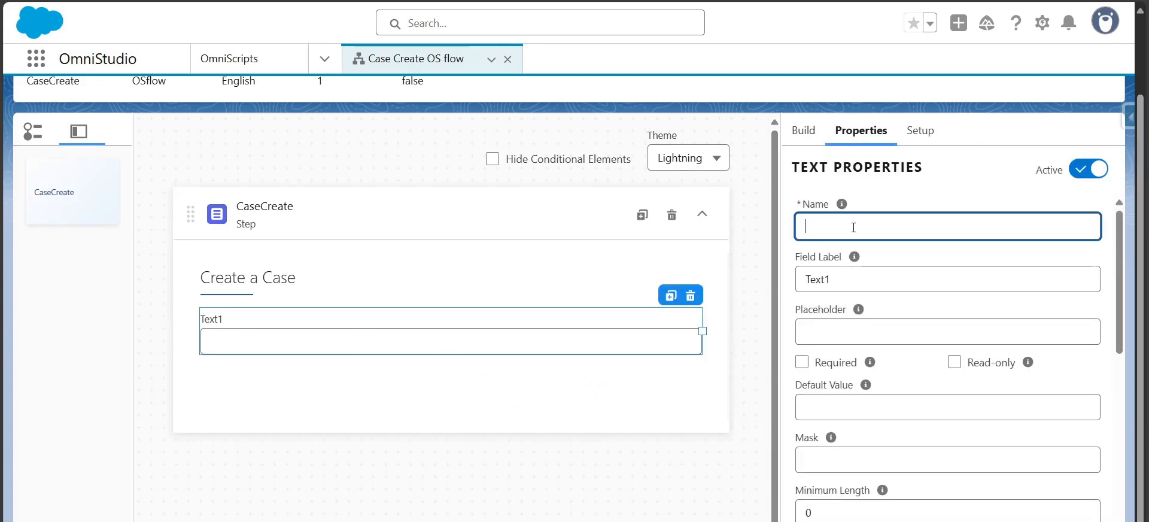
{"action": "type", "text": "Subject"}
{"action": "key", "text": "Tab"}
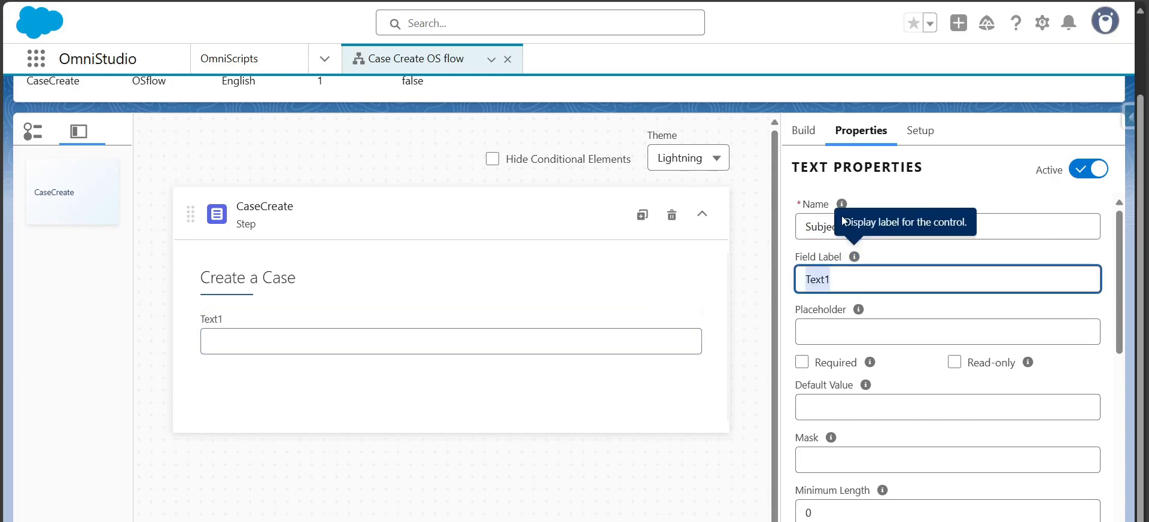
{"action": "left_click", "coordinate": [808, 223]}
{"action": "key", "text": "Tab"}
{"action": "type", "text": "Subject"}
Set the Subject field's placeholder to Please enter the subject
{"action": "left_click", "coordinate": [850, 328]}
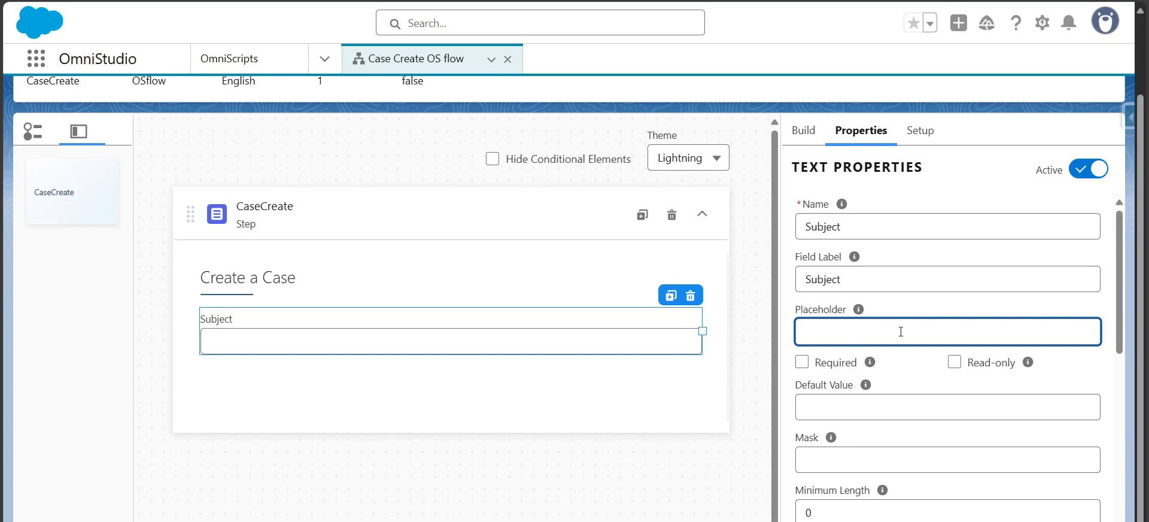
{"action": "type", "text": "Please enter the subject"}
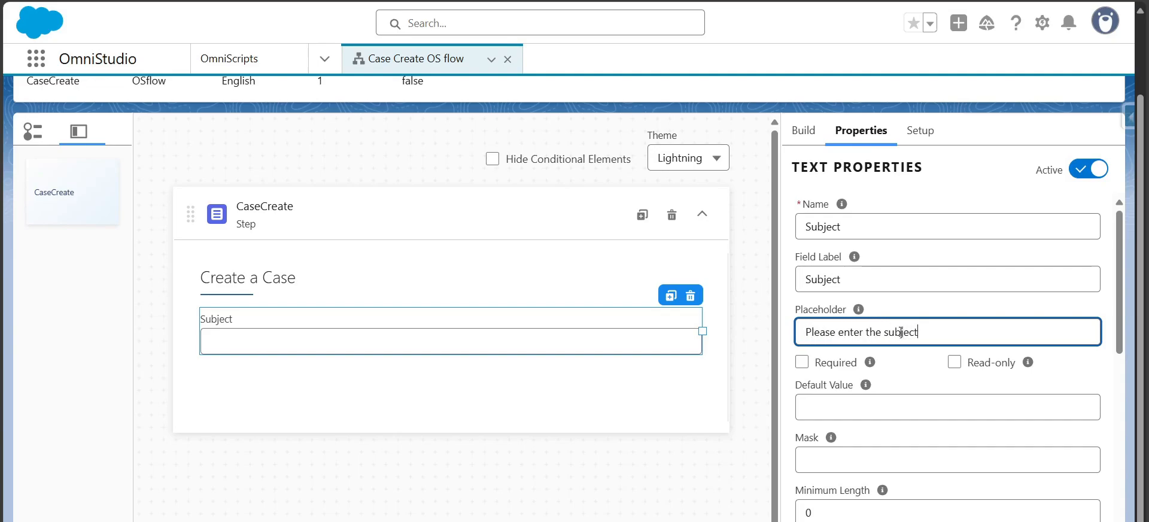
{"action": "left_click_drag", "start_coordinate": [1120, 312], "coordinate": [1123, 389]}
{"action": "left_click", "coordinate": [903, 344]}
{"action": "left_click_drag", "start_coordinate": [1122, 402], "coordinate": [1122, 427]}
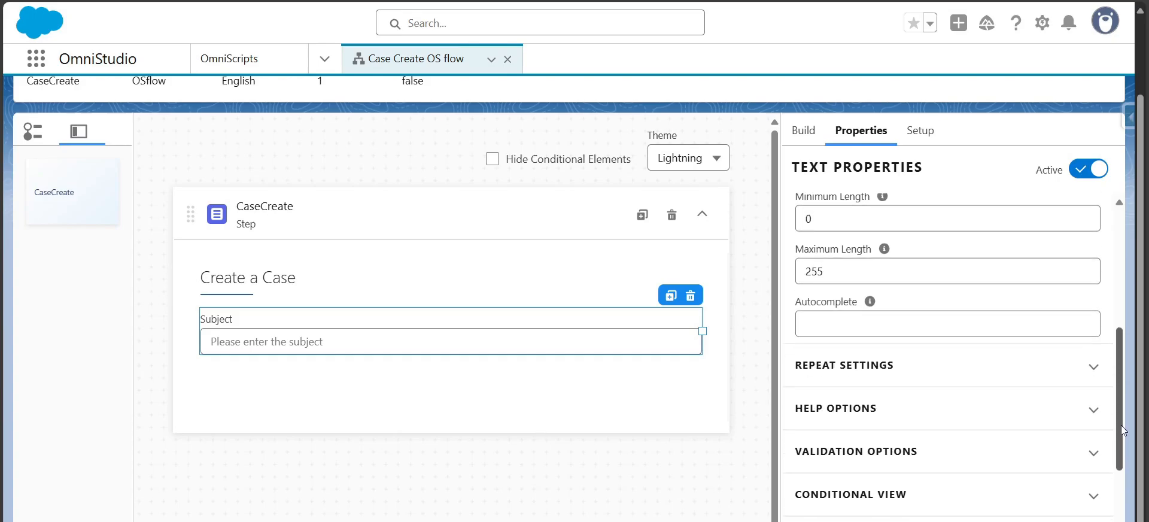
{"action": "left_click", "coordinate": [1010, 372]}
{"action": "left_click", "coordinate": [1010, 371]}
{"action": "left_click_drag", "start_coordinate": [1120, 364], "coordinate": [1130, 249]}
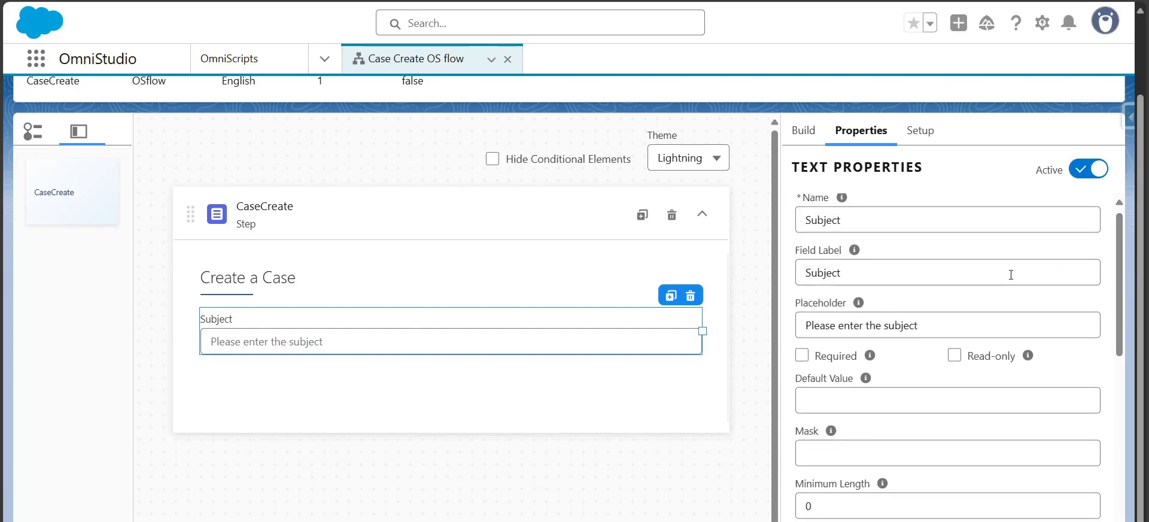
{"action": "left_click", "coordinate": [804, 130]}
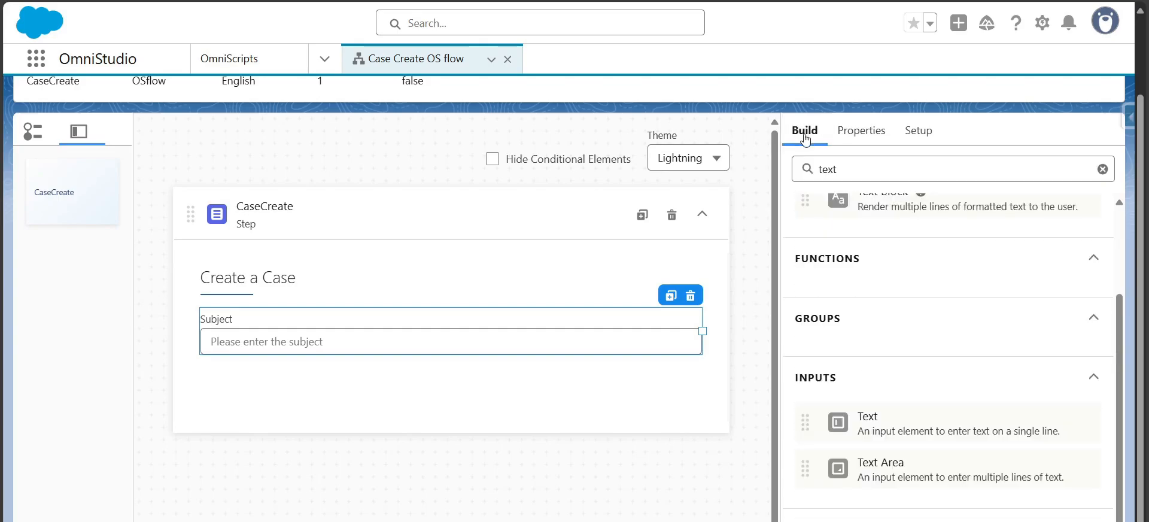
{"action": "double_click", "coordinate": [964, 169]}
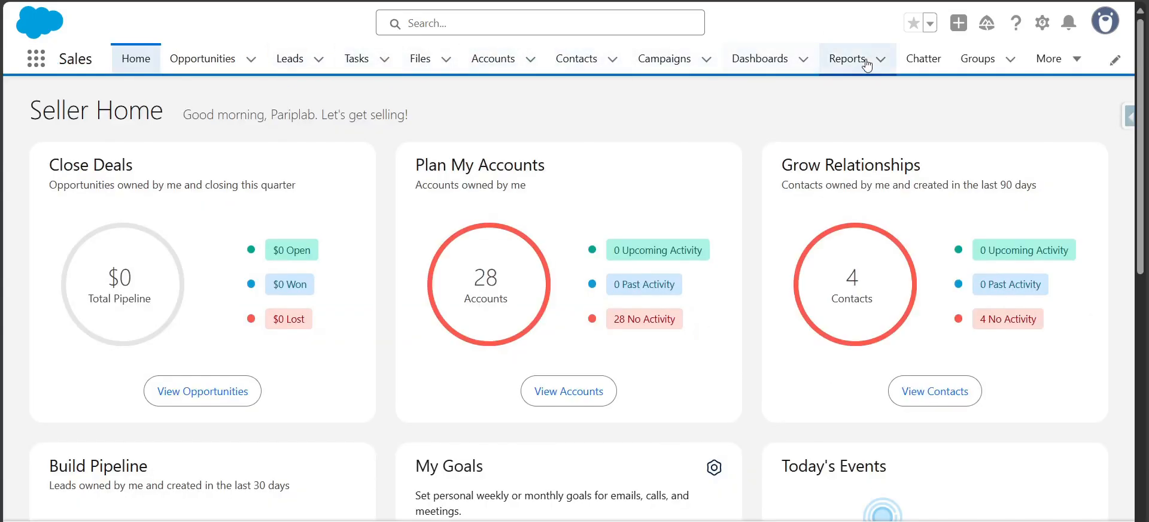
Switch to the Sales app's Cases list and open a new Claim intimation case form for reference
{"action": "left_click", "coordinate": [33, 62]}
{"action": "type", "text": "cases"}
{"action": "left_click", "coordinate": [42, 233]}
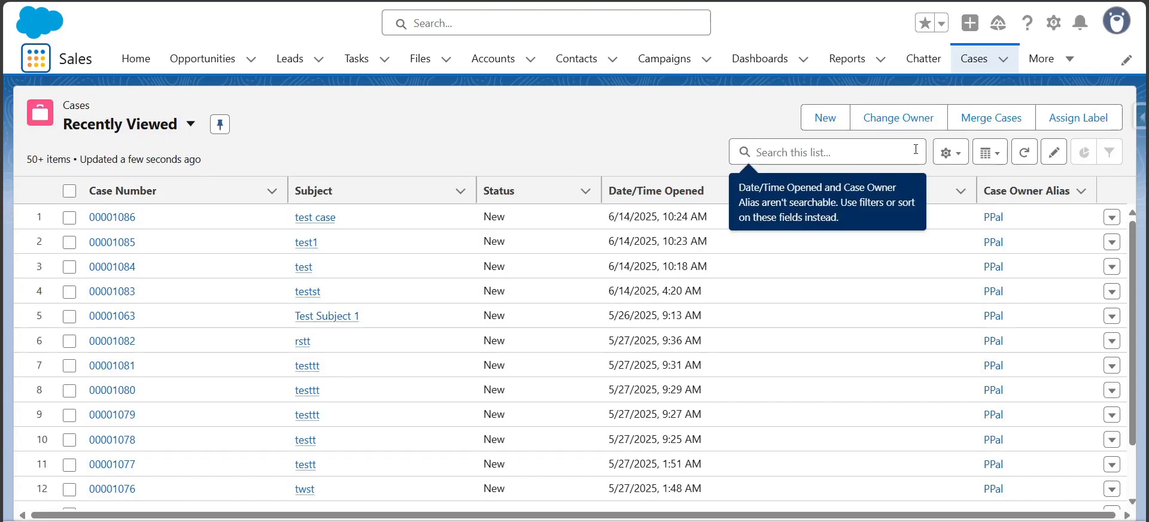
{"action": "left_click", "coordinate": [833, 123]}
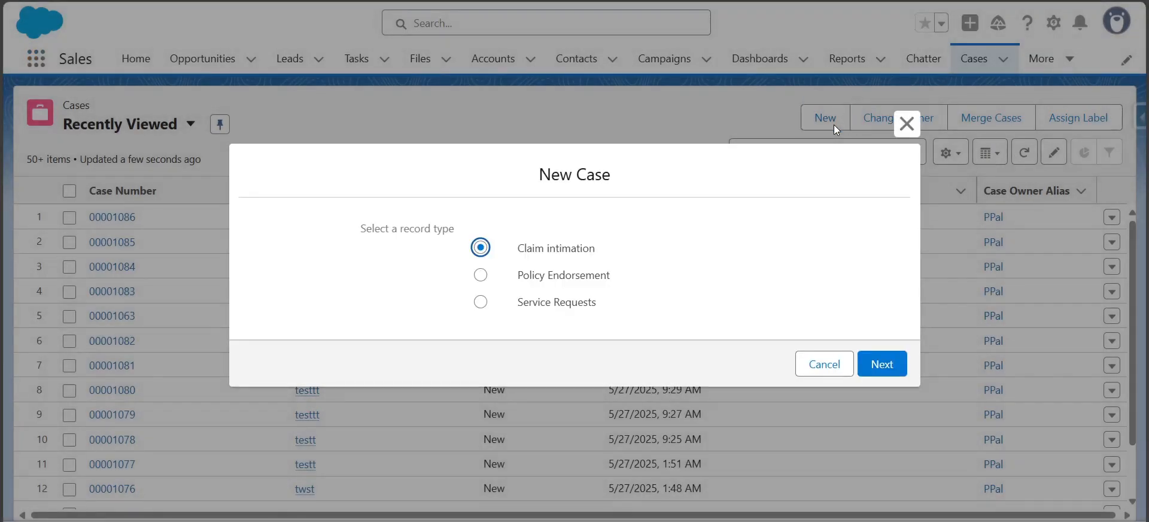
{"action": "left_click", "coordinate": [880, 363]}
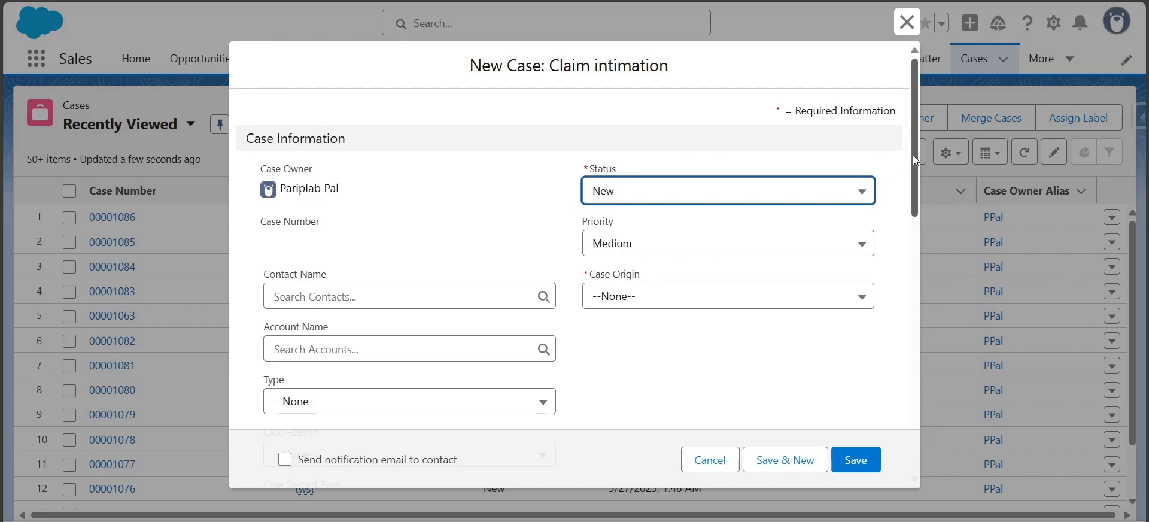
Examine the Status and Case Origin fields and the Status choices on the new case form
{"action": "left_click_drag", "start_coordinate": [913, 156], "coordinate": [914, 166]}
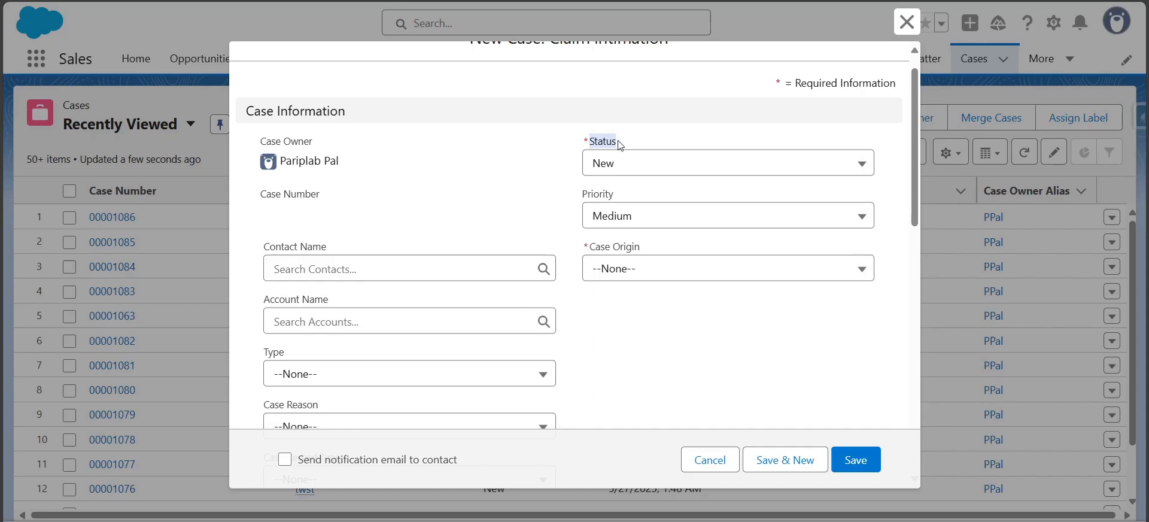
{"action": "left_click_drag", "start_coordinate": [589, 247], "coordinate": [633, 249]}
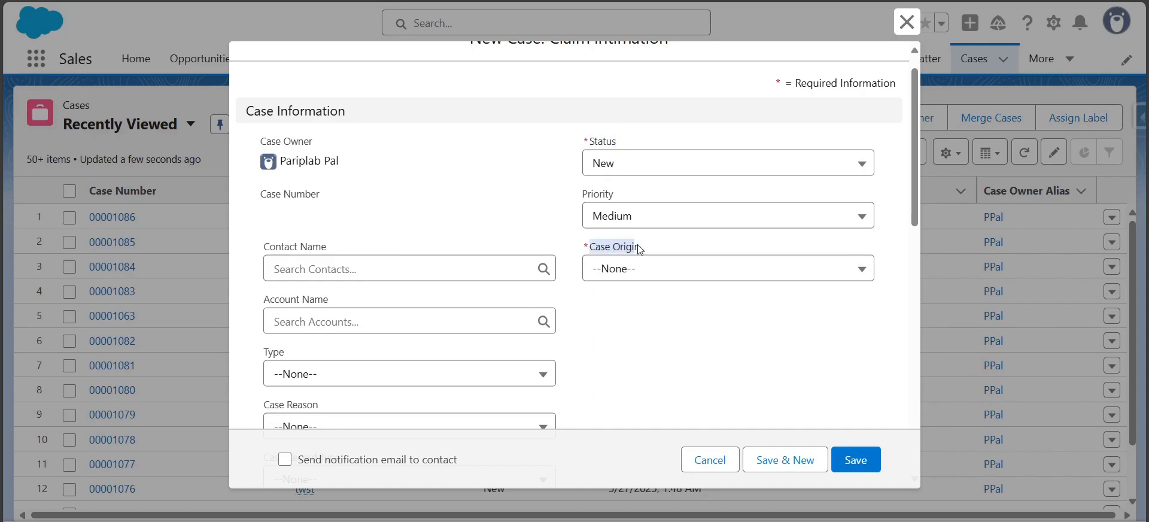
{"action": "left_click_drag", "start_coordinate": [913, 189], "coordinate": [951, 158]}
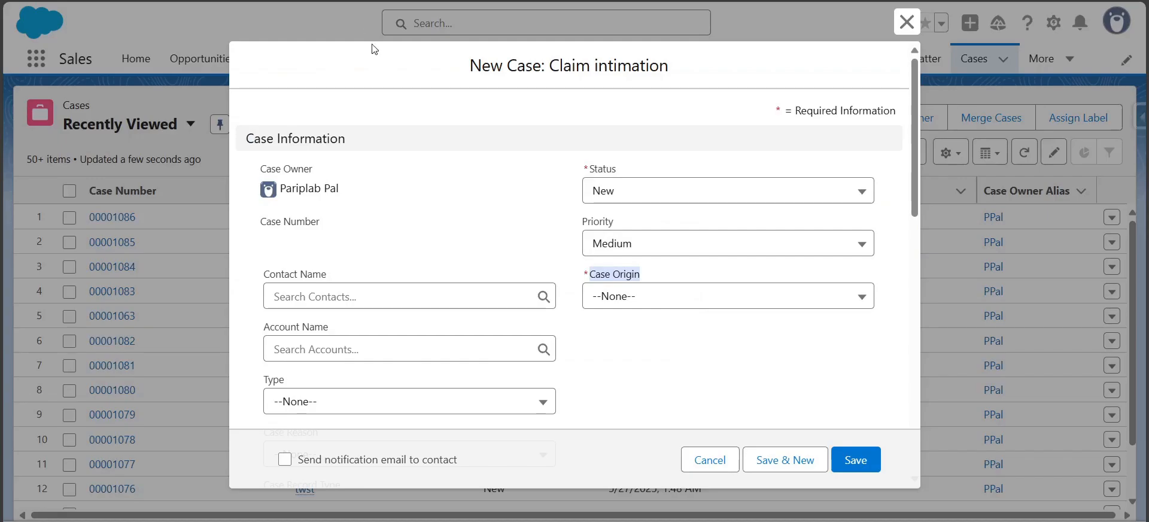
{"action": "left_click", "coordinate": [622, 187]}
{"action": "left_click", "coordinate": [631, 304]}
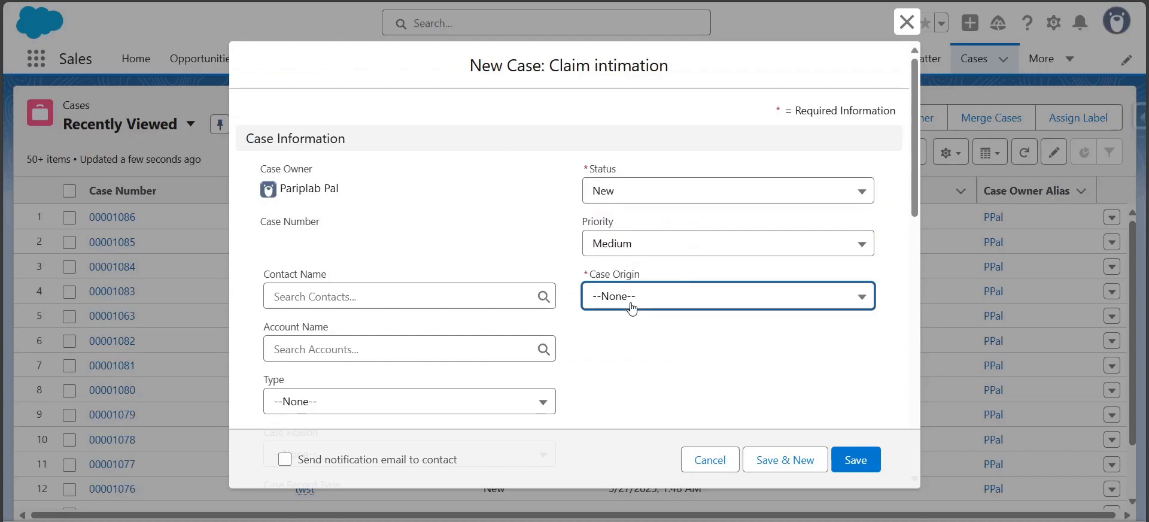
{"action": "left_click", "coordinate": [641, 183]}
{"action": "left_click", "coordinate": [449, 219]}
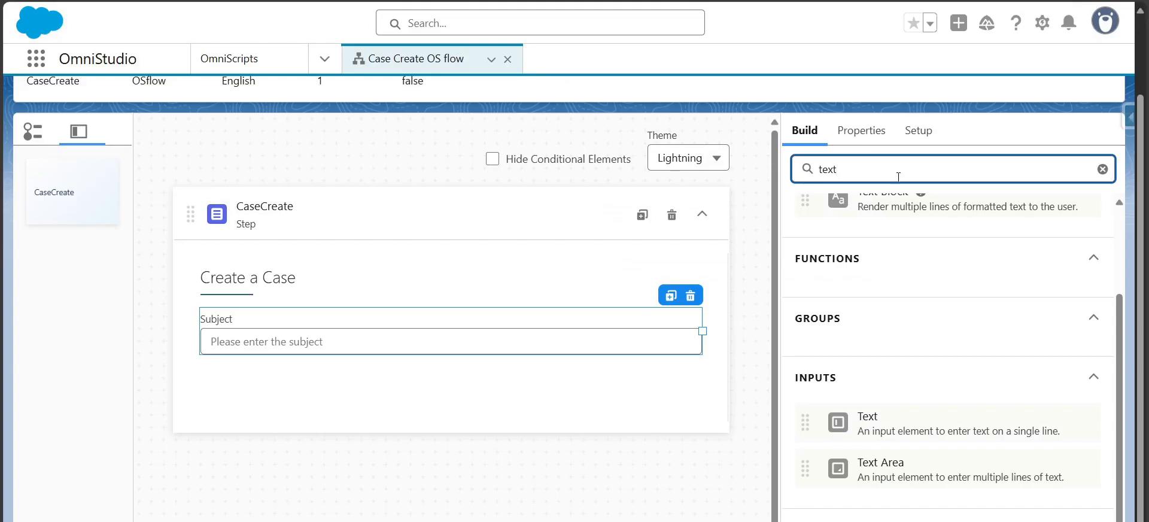
Search the palette for select, add a Select element below Subject, and narrow it to half the step width
{"action": "key", "text": "ctrl+a"}
{"action": "type", "text": "sele"}
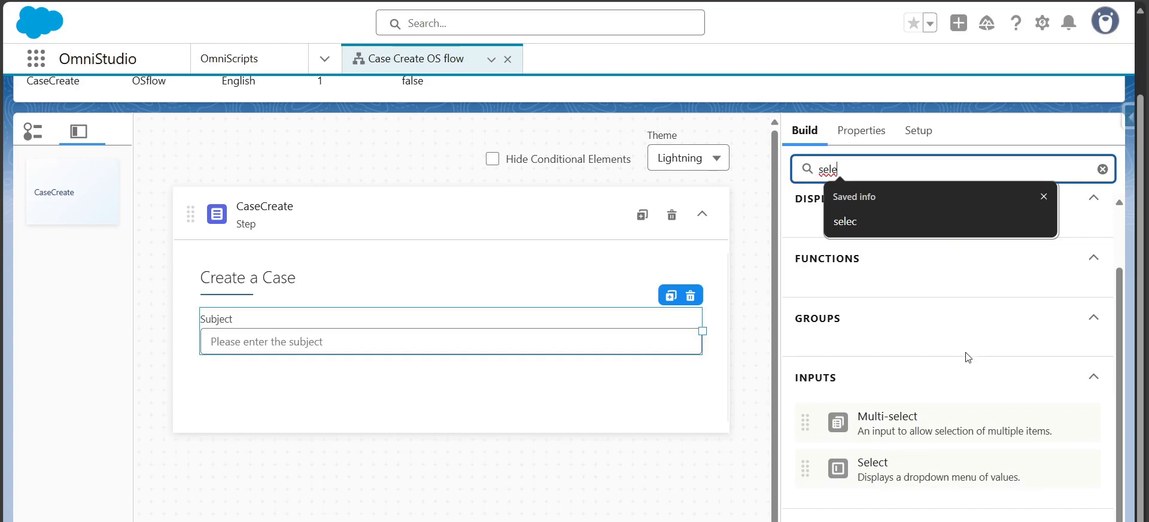
{"action": "left_click", "coordinate": [889, 476]}
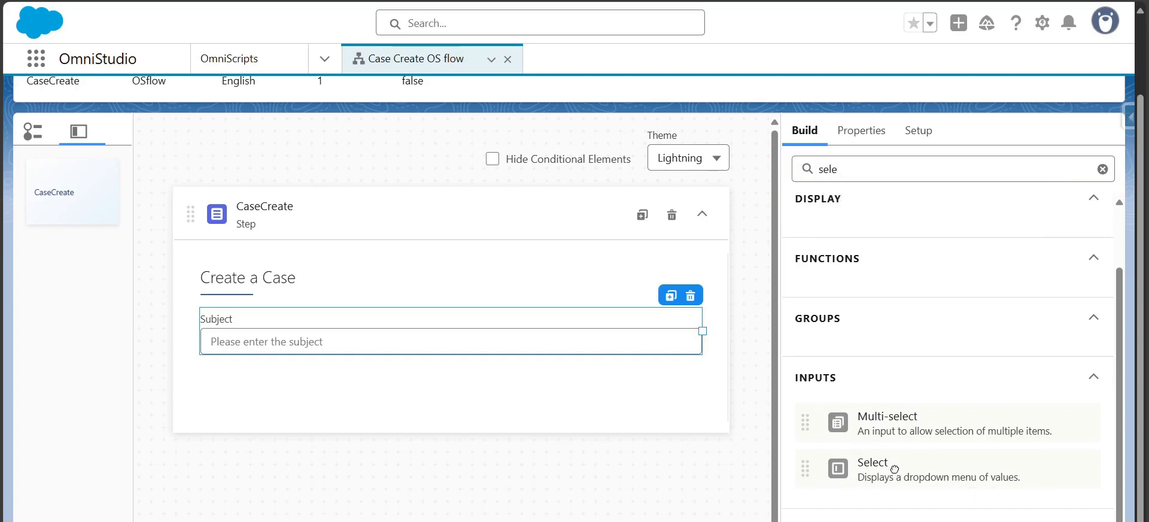
{"action": "left_click_drag", "start_coordinate": [894, 469], "coordinate": [280, 415]}
{"action": "left_click_drag", "start_coordinate": [348, 324], "coordinate": [331, 405]}
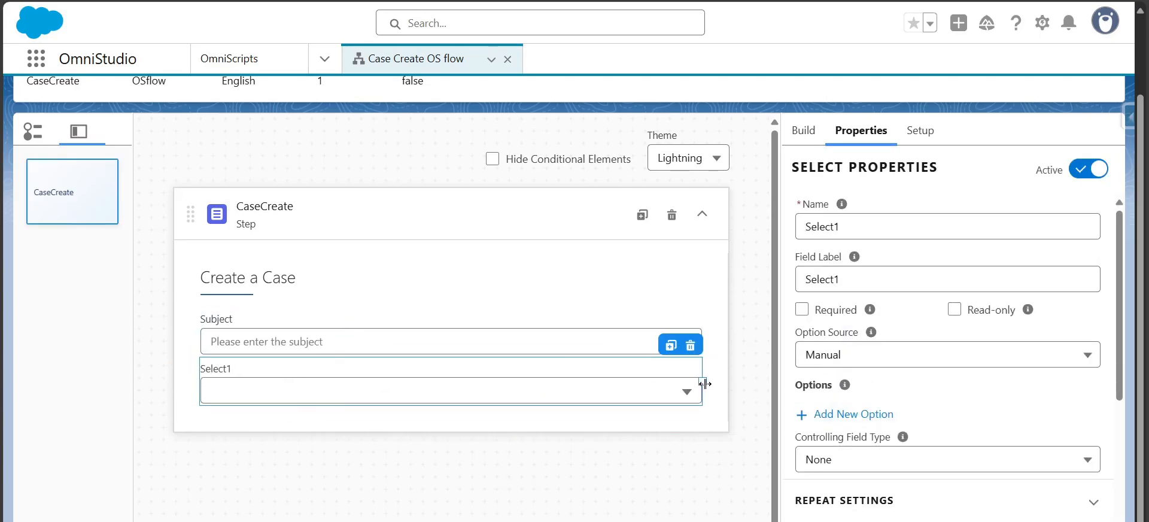
{"action": "left_click_drag", "start_coordinate": [701, 381], "coordinate": [405, 383]}
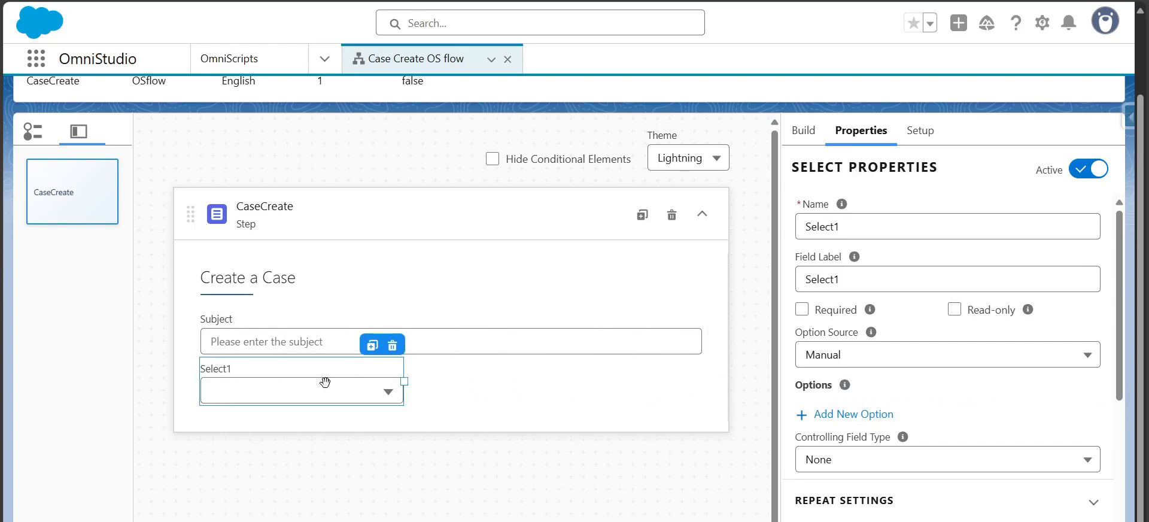
Set the select's name and field label to Status and mark it Required
{"action": "double_click", "coordinate": [864, 225]}
{"action": "type", "text": "Statuy"}
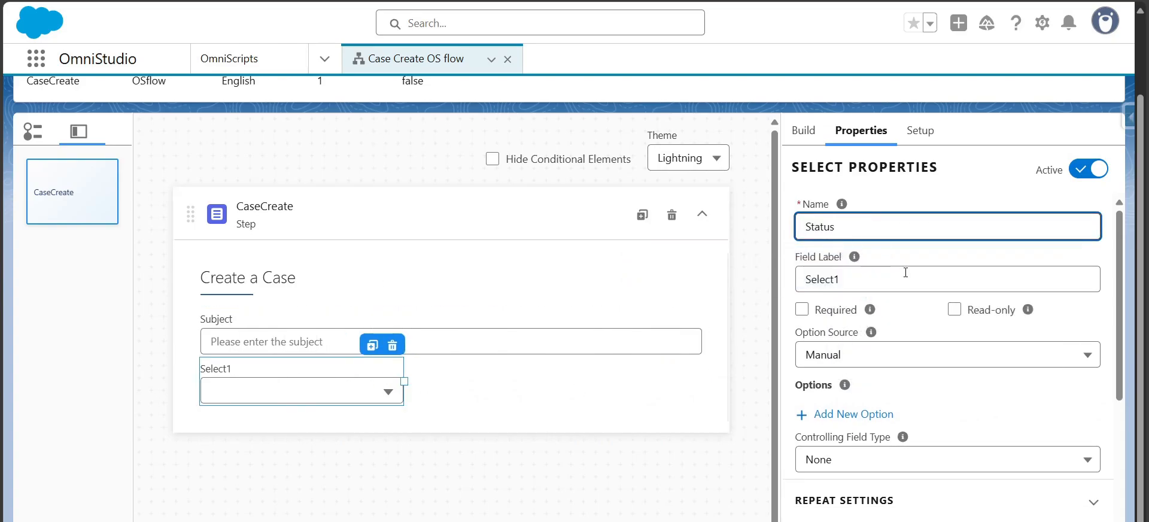
{"action": "left_click", "coordinate": [907, 275]}
{"action": "mouse_move", "coordinate": [842, 204]}
{"action": "left_click", "coordinate": [873, 224]}
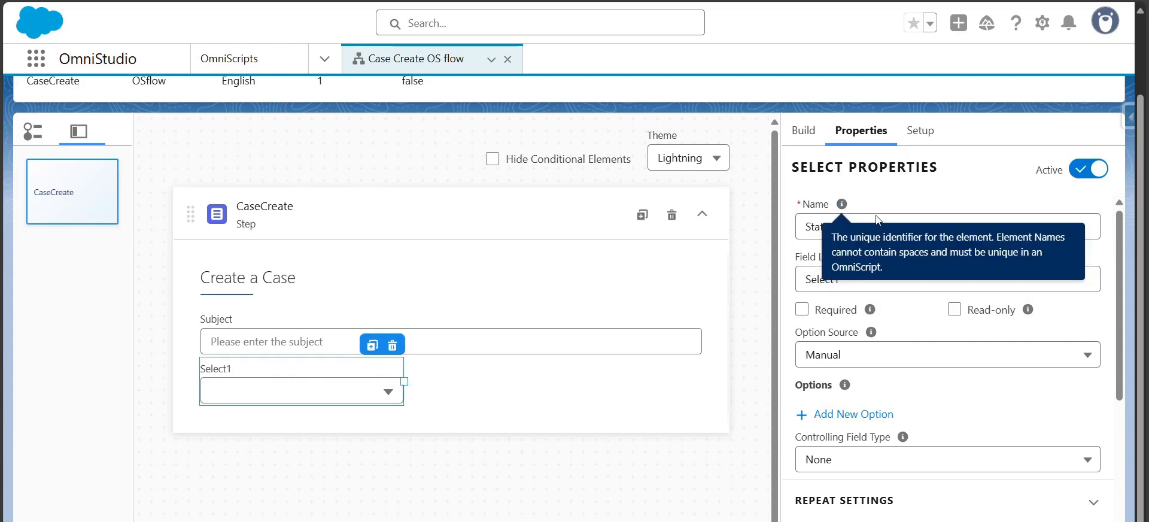
{"action": "double_click", "coordinate": [821, 226]}
{"action": "key", "text": "ctrl+c"}
{"action": "double_click", "coordinate": [837, 270]}
{"action": "key", "text": "ctrl+v"}
{"action": "left_click", "coordinate": [802, 310]}
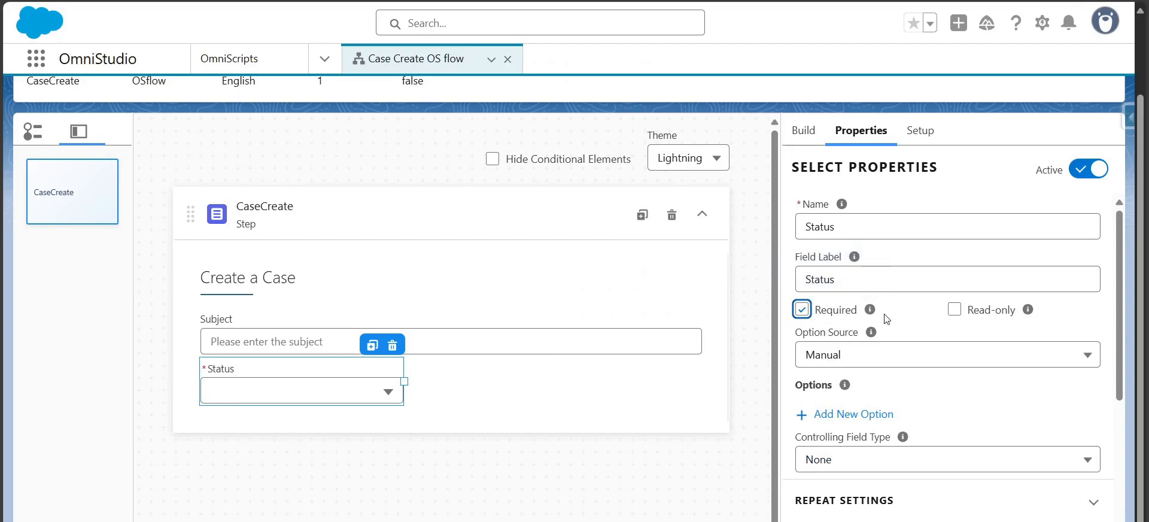
Add a Status option with value and label New, used as the default value
{"action": "left_click_drag", "start_coordinate": [1119, 319], "coordinate": [1120, 393]}
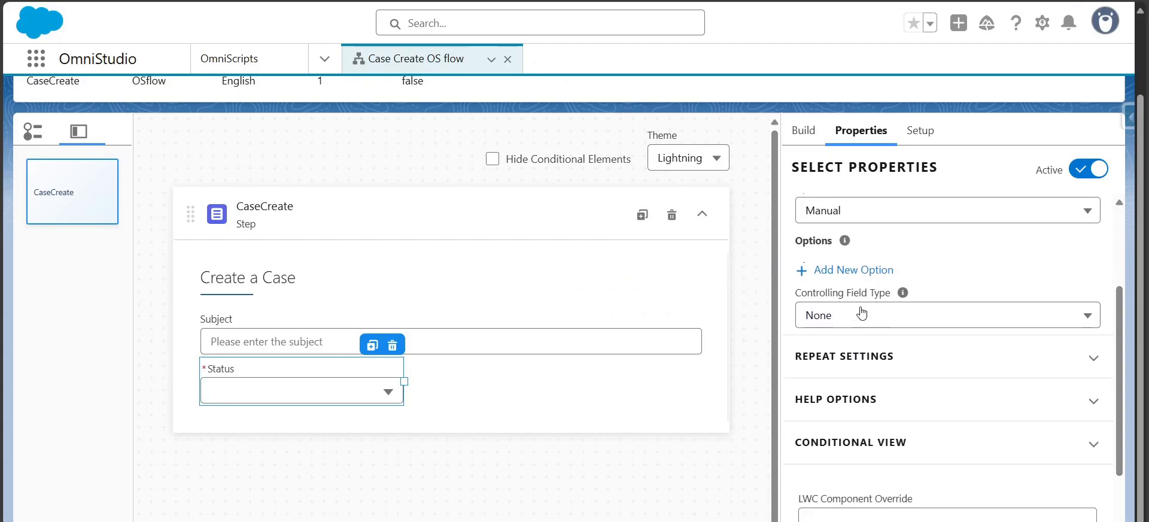
{"action": "left_click", "coordinate": [856, 270]}
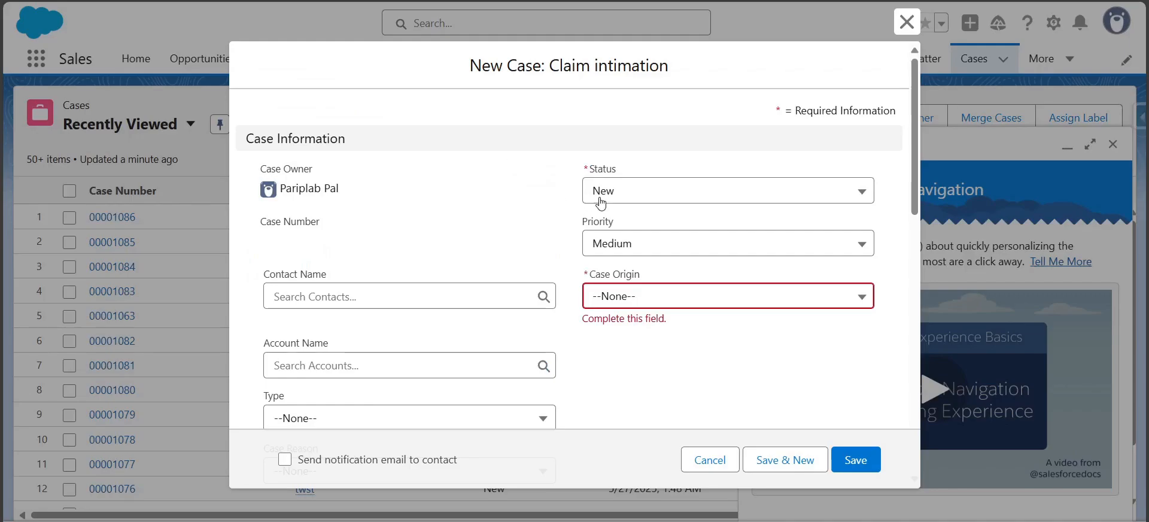
{"action": "left_click", "coordinate": [596, 191]}
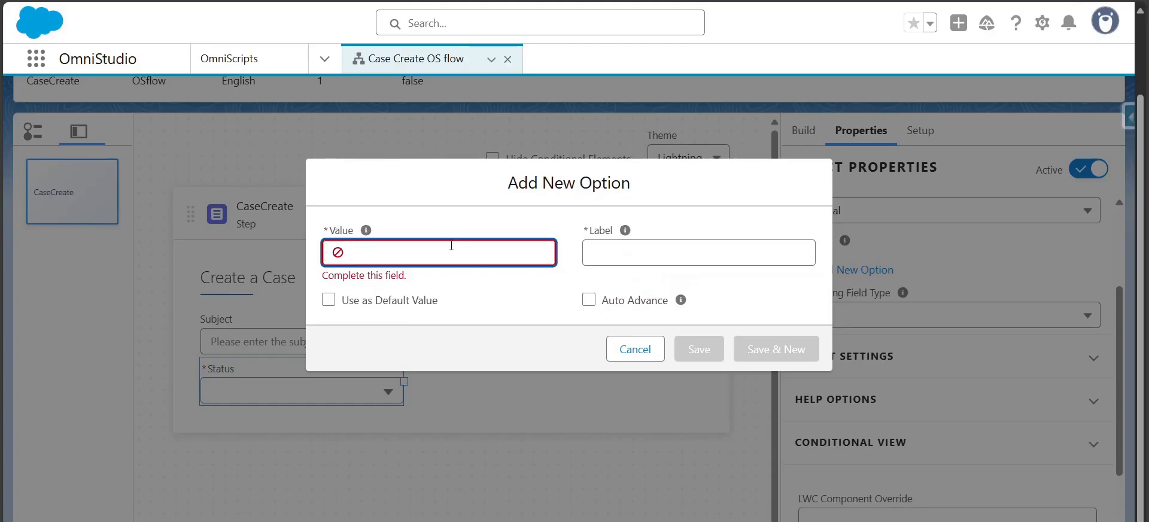
{"action": "left_click", "coordinate": [451, 245]}
{"action": "type", "text": "New"}
{"action": "key", "text": "Tab"}
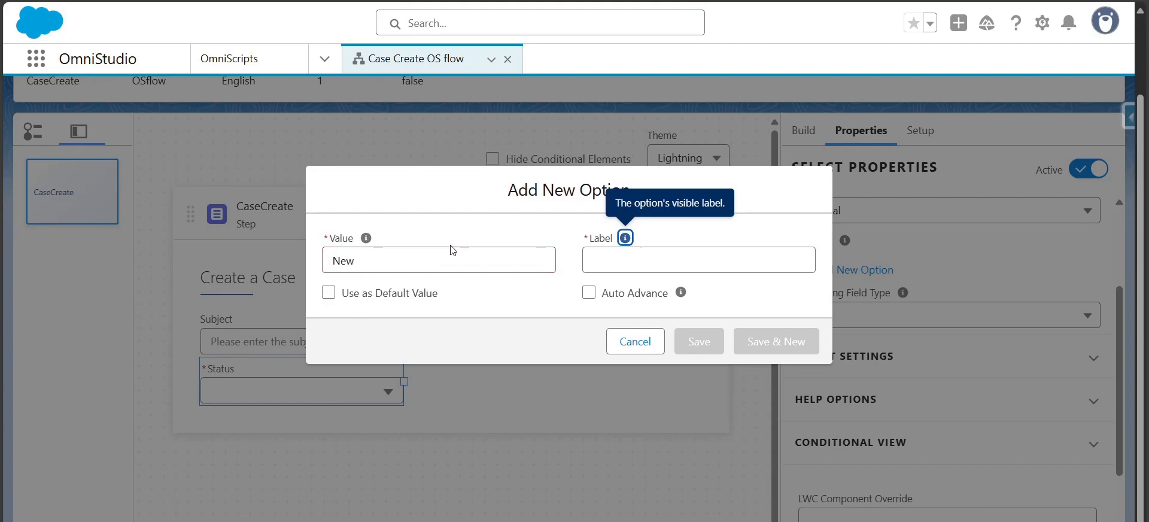
{"action": "left_click", "coordinate": [601, 261]}
{"action": "type", "text": "New"}
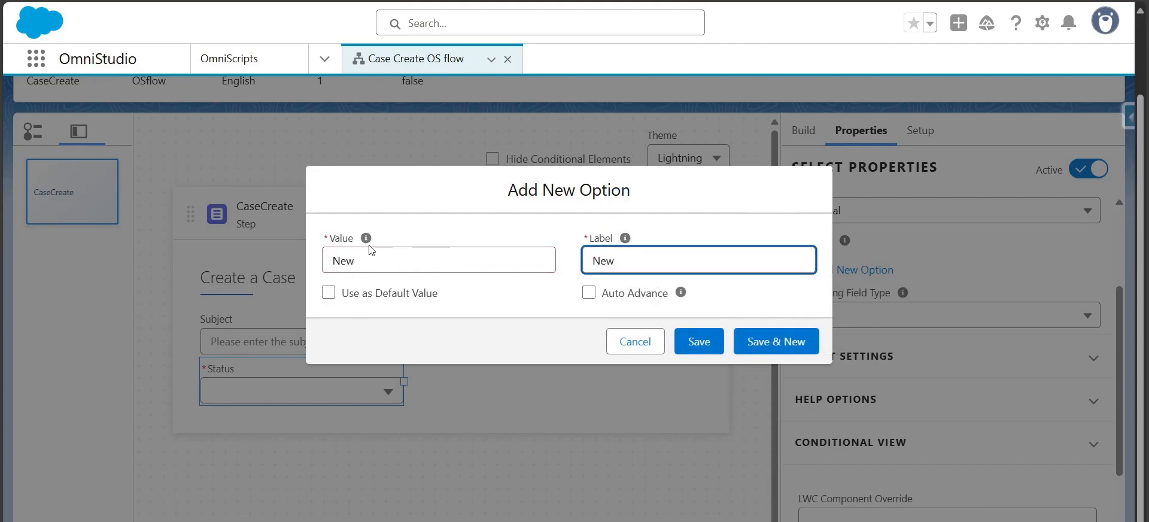
{"action": "left_click", "coordinate": [328, 293]}
{"action": "left_click", "coordinate": [508, 300]}
{"action": "left_click", "coordinate": [770, 348]}
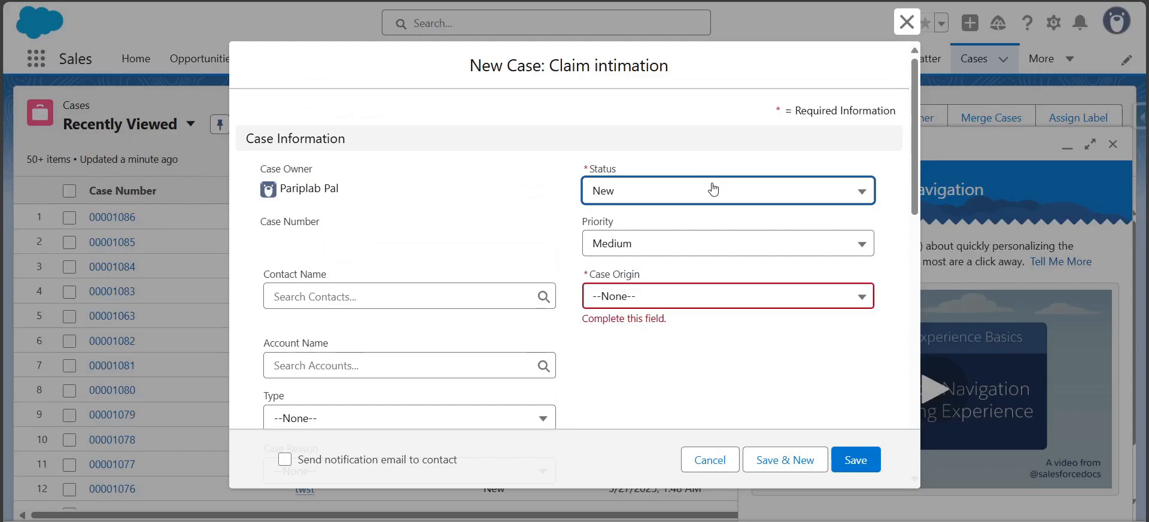
Add a second Status option with value and label Escalated
{"action": "left_click", "coordinate": [713, 190]}
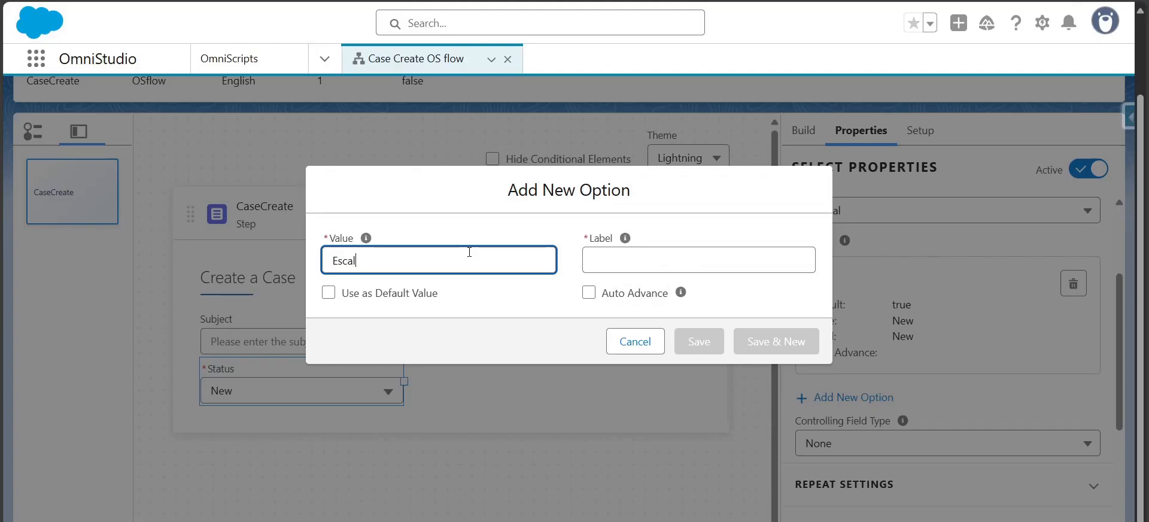
{"action": "key", "text": "Tab"}
{"action": "double_click", "coordinate": [450, 258]}
{"action": "key", "text": "ctrl+c"}
{"action": "key", "text": "Tab"}
{"action": "key", "text": "Tab"}
{"action": "key", "text": "ctrl+v"}
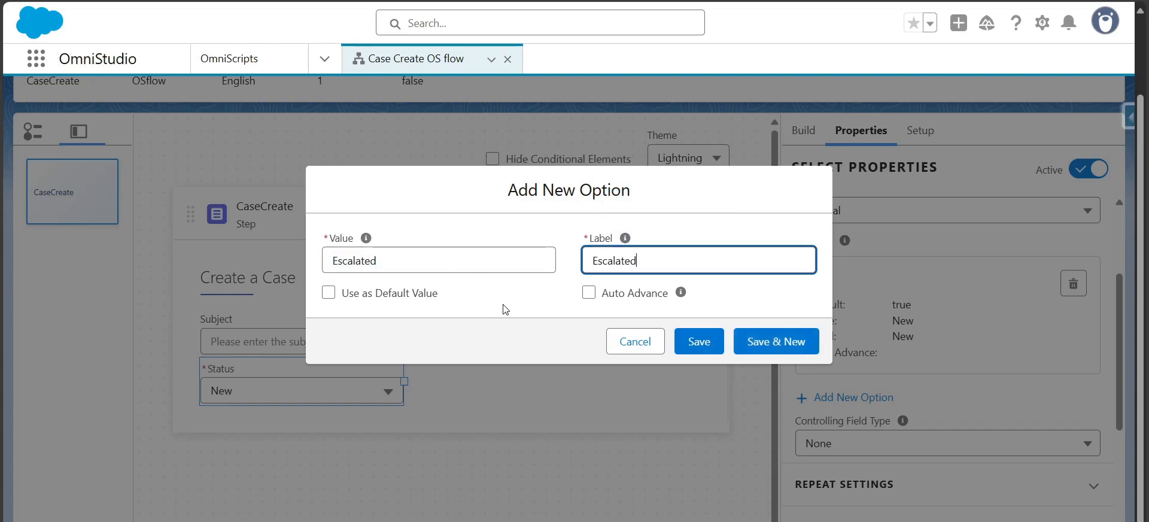
{"action": "left_click", "coordinate": [699, 341]}
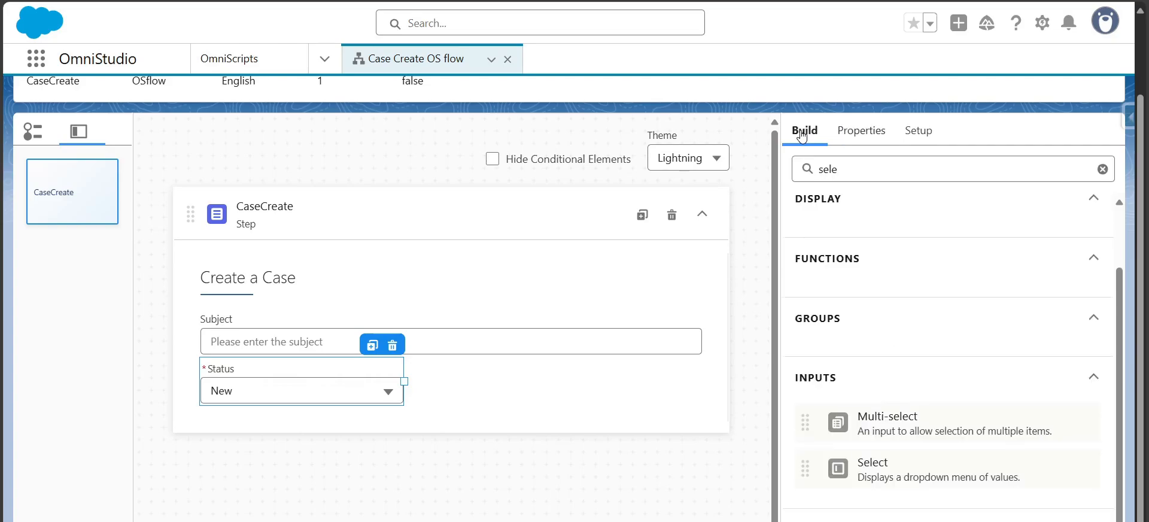
{"action": "left_click_drag", "start_coordinate": [877, 472], "coordinate": [485, 390]}
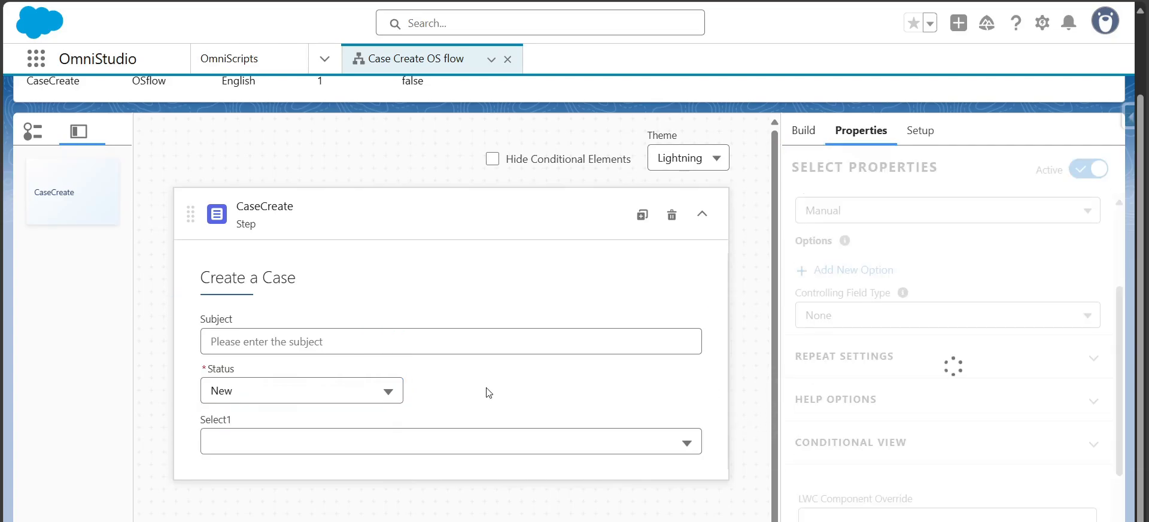
{"action": "left_click", "coordinate": [266, 368]}
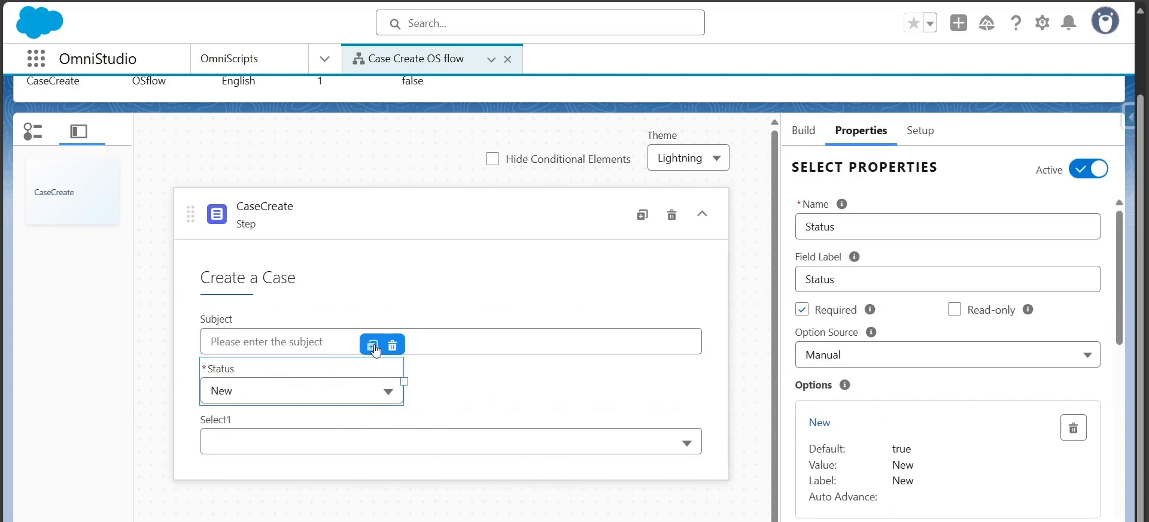
{"action": "left_click", "coordinate": [673, 440]}
{"action": "left_click", "coordinate": [691, 396]}
{"action": "left_click", "coordinate": [790, 311]}
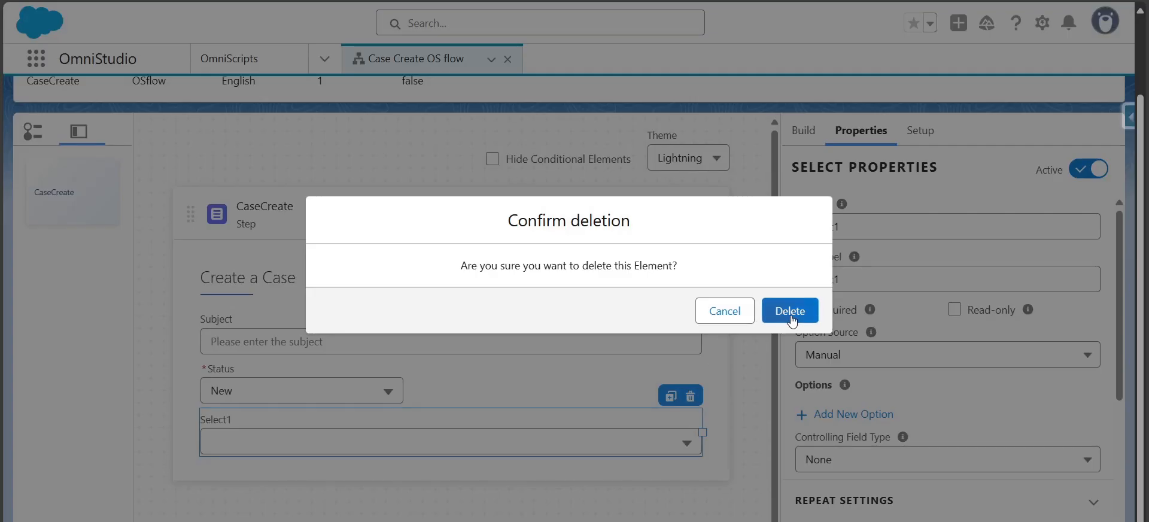
Duplicate the Status select and place the copy beside it on the same row at half width
{"action": "left_click", "coordinate": [305, 390]}
{"action": "left_click", "coordinate": [350, 367]}
{"action": "left_click", "coordinate": [354, 360]}
{"action": "left_click", "coordinate": [368, 343]}
{"action": "left_click_drag", "start_coordinate": [616, 382], "coordinate": [702, 383]}
{"action": "left_click", "coordinate": [373, 388]}
{"action": "left_click_drag", "start_coordinate": [404, 381], "coordinate": [456, 381]}
{"action": "left_click_drag", "start_coordinate": [430, 436], "coordinate": [490, 395]}
{"action": "left_click_drag", "start_coordinate": [489, 432], "coordinate": [457, 433]}
{"action": "left_click_drag", "start_coordinate": [492, 382], "coordinate": [701, 383]}
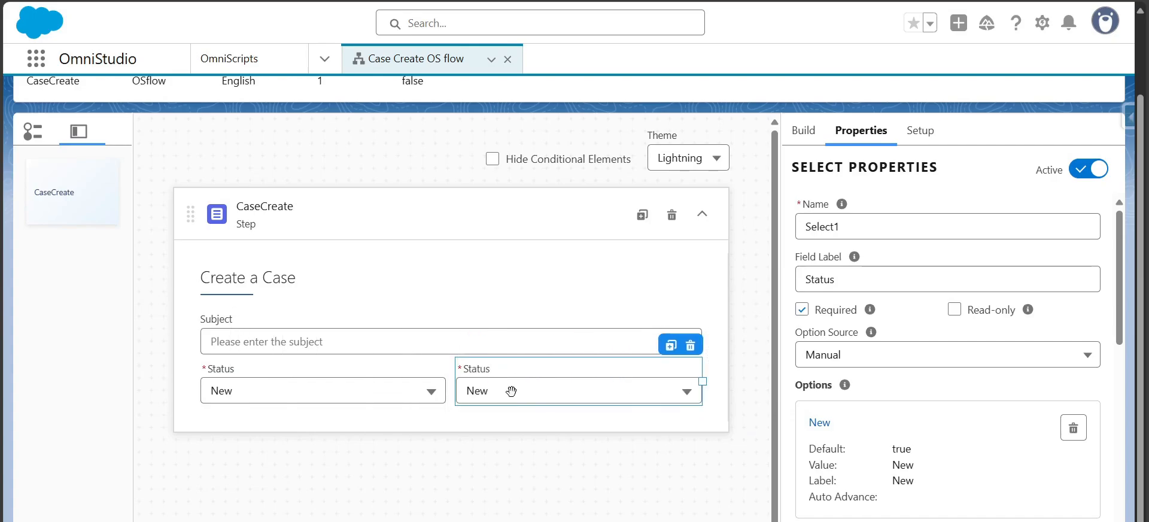
Set the copied select's name and field label to Origin
{"action": "double_click", "coordinate": [825, 220]}
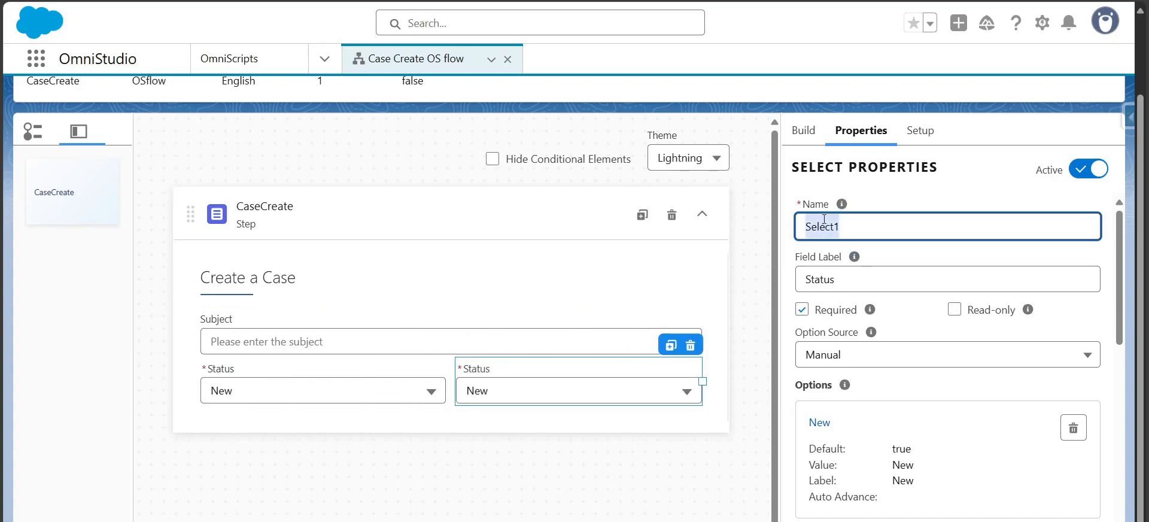
{"action": "type", "text": "Origin"}
{"action": "key", "text": "Tab"}
{"action": "key", "text": "Tab"}
{"action": "type", "text": "Ori"}
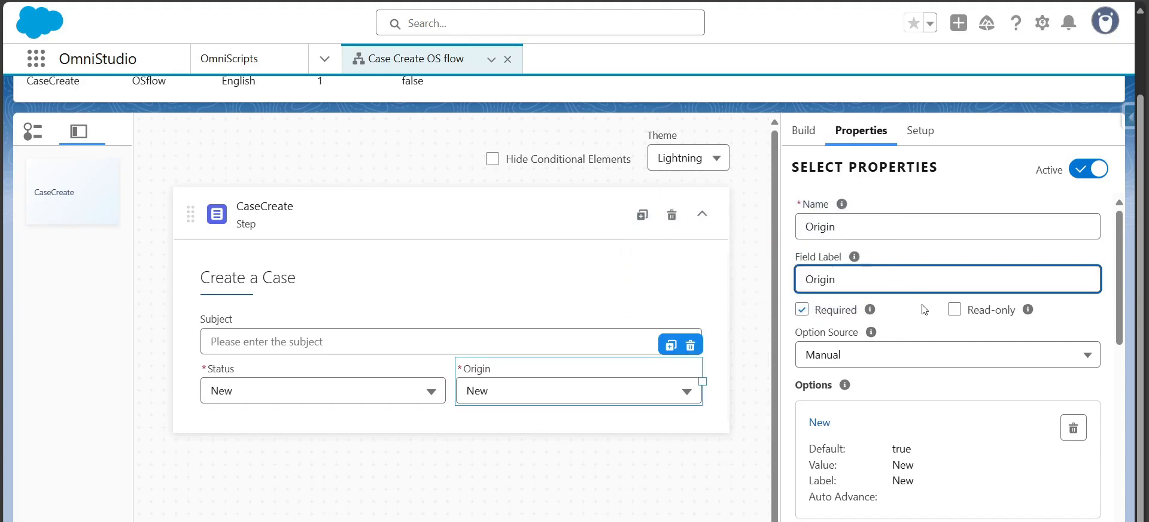
Delete the copied New and Escalated options from the Origin select
{"action": "scroll", "coordinate": [898, 269], "scroll_direction": "down", "scroll_amount": 3}
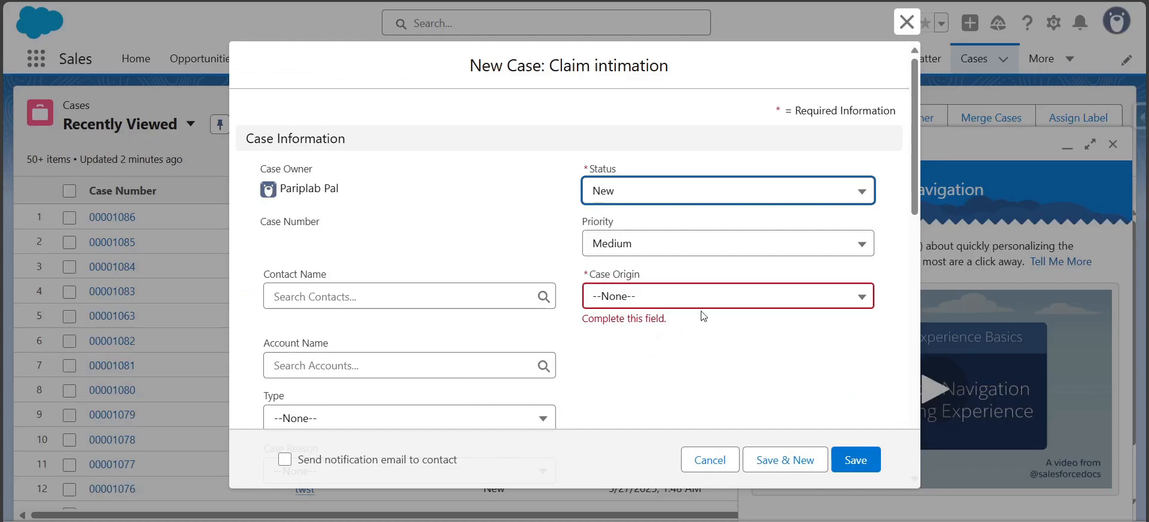
{"action": "left_click", "coordinate": [703, 299]}
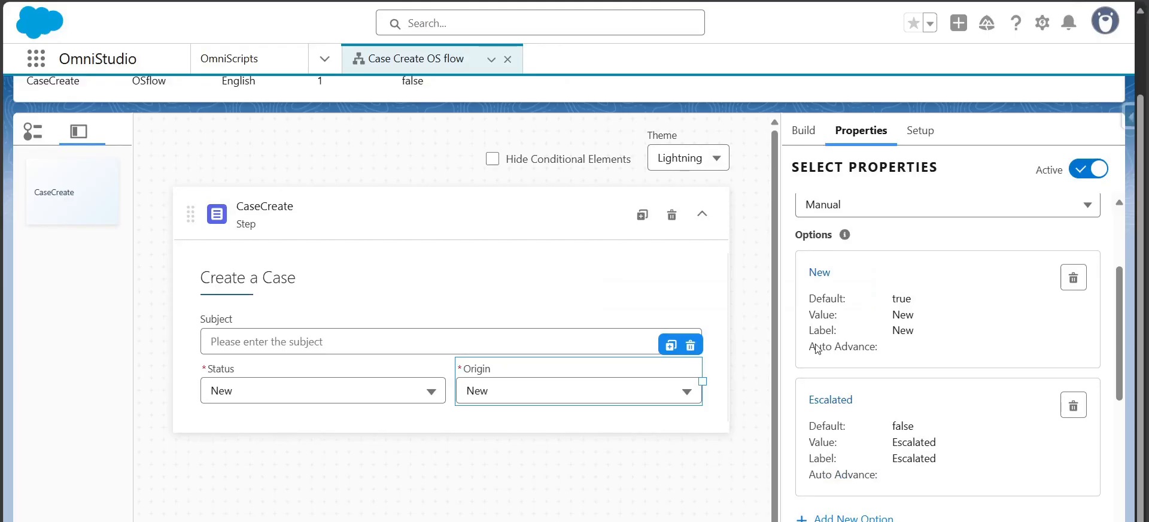
{"action": "left_click", "coordinate": [1074, 279]}
{"action": "left_click", "coordinate": [1073, 279]}
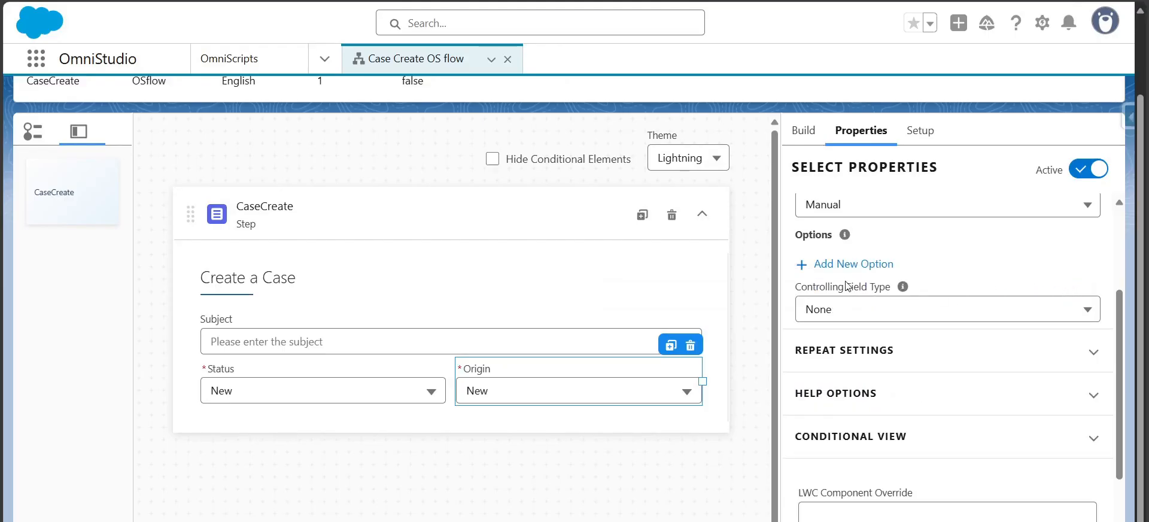
Add a Web option with value and label Web to the Origin select, marked as the default value
{"action": "left_click", "coordinate": [853, 263]}
{"action": "left_click", "coordinate": [495, 266]}
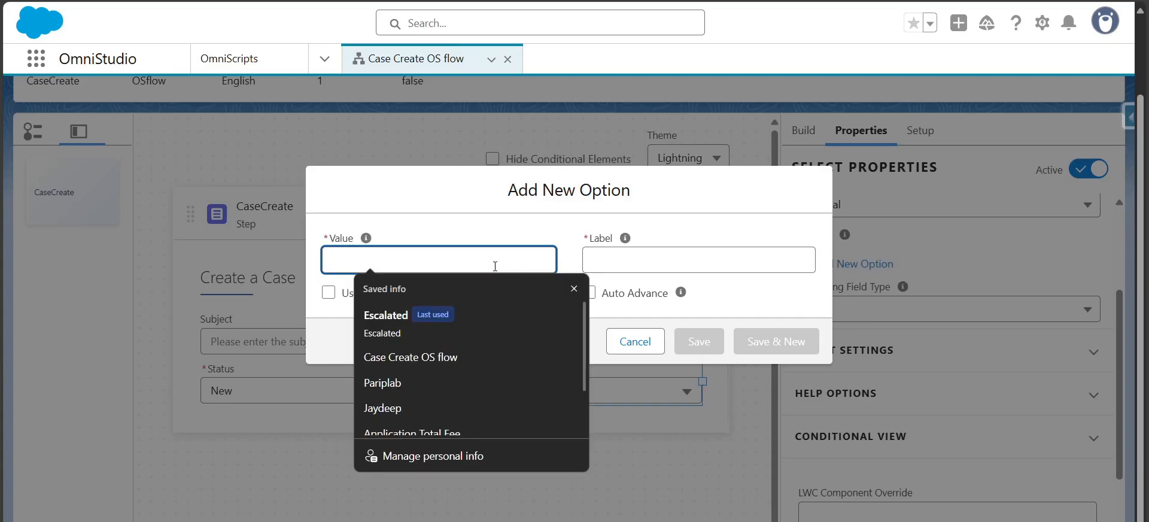
{"action": "type", "text": "Web"}
{"action": "key", "text": "Tab"}
{"action": "type", "text": "We"}
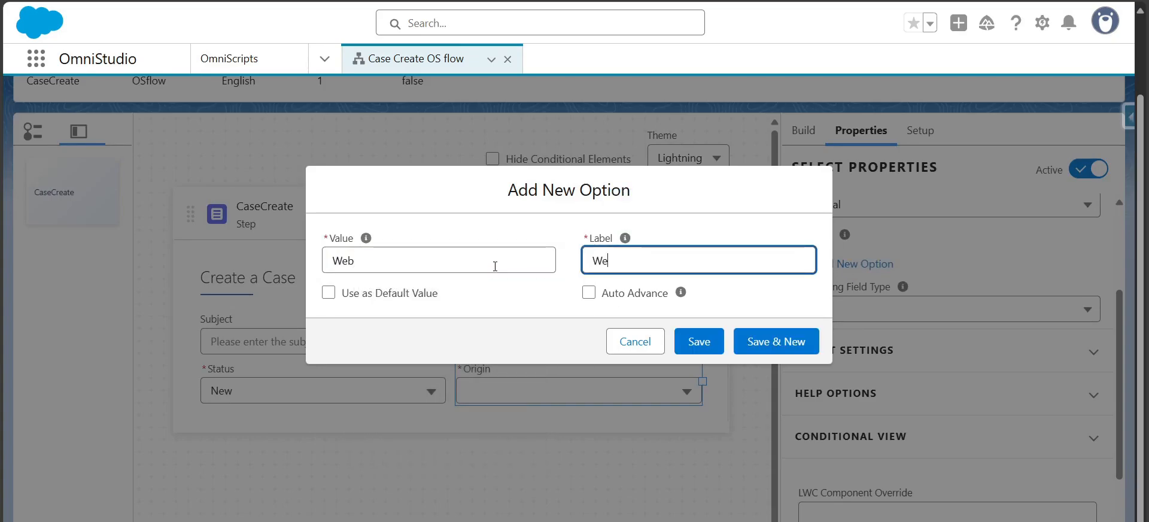
{"action": "left_click", "coordinate": [328, 295]}
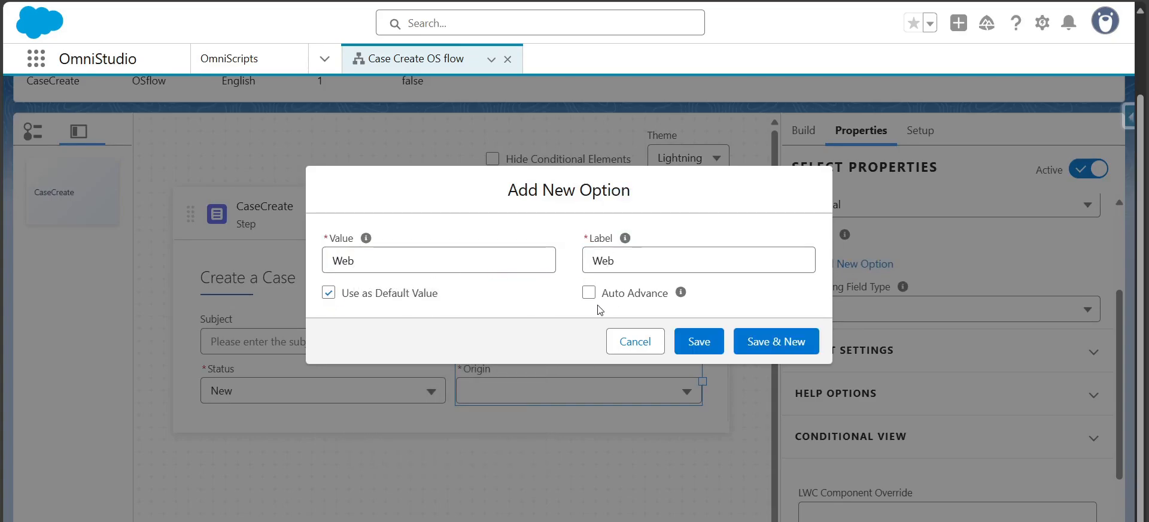
{"action": "left_click", "coordinate": [789, 344]}
Add Phone and Email options to the Origin select, each with matching value and label
{"action": "type", "text": "Phone"}
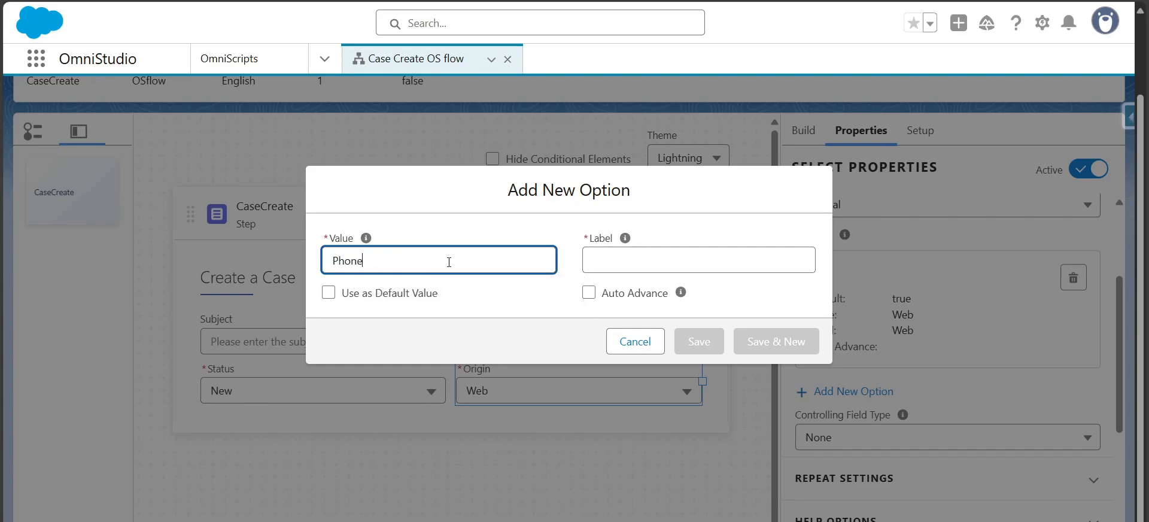
{"action": "key", "text": "Tab"}
{"action": "type", "text": "Phon"}
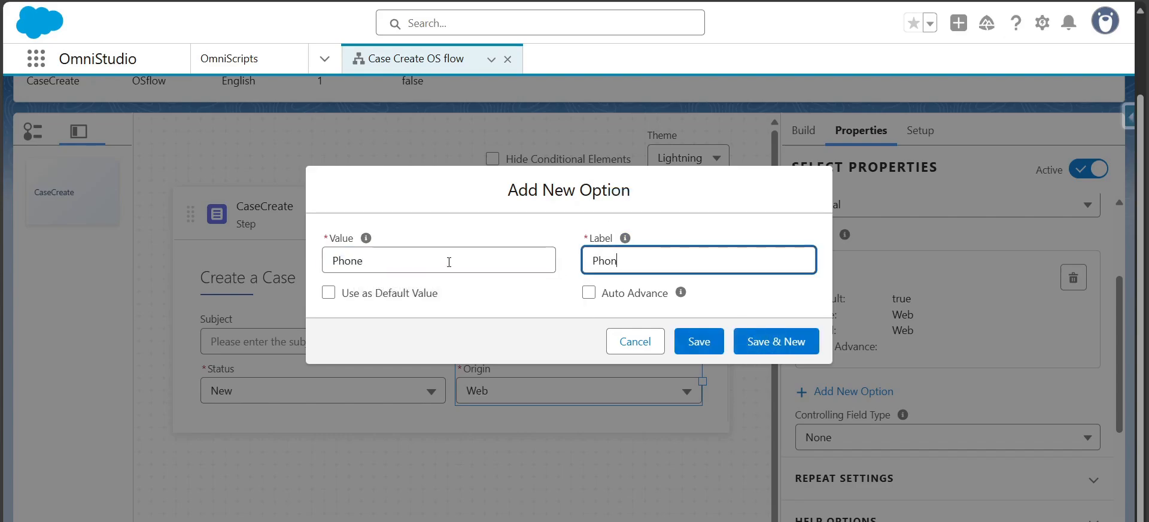
{"action": "type", "text": "e"}
{"action": "left_click", "coordinate": [788, 340]}
{"action": "left_click", "coordinate": [455, 259]}
{"action": "type", "text": "Email"}
{"action": "key", "text": "Tab"}
{"action": "key", "text": "Tab"}
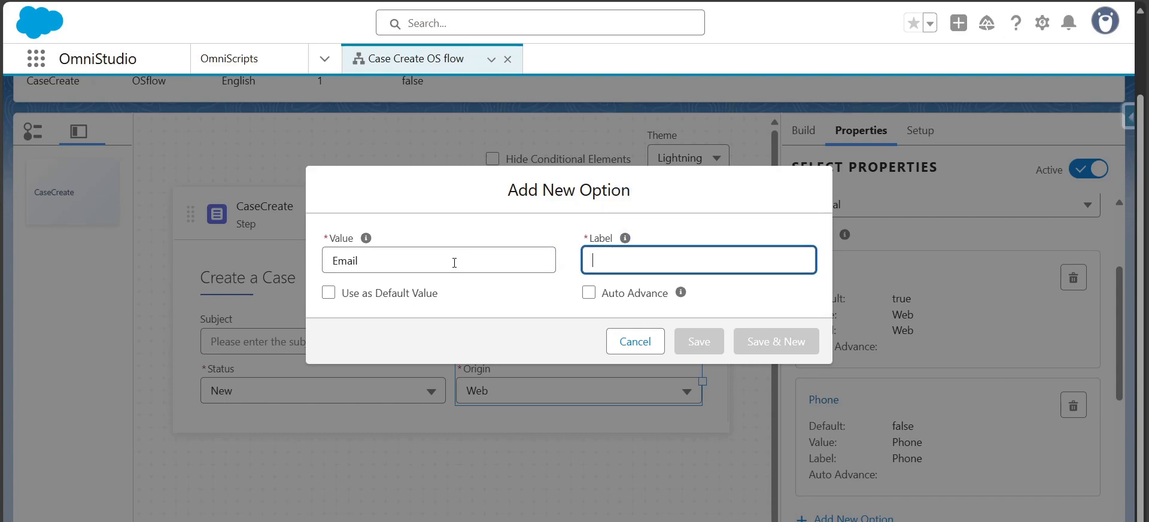
{"action": "type", "text": "Email"}
{"action": "left_click", "coordinate": [720, 343]}
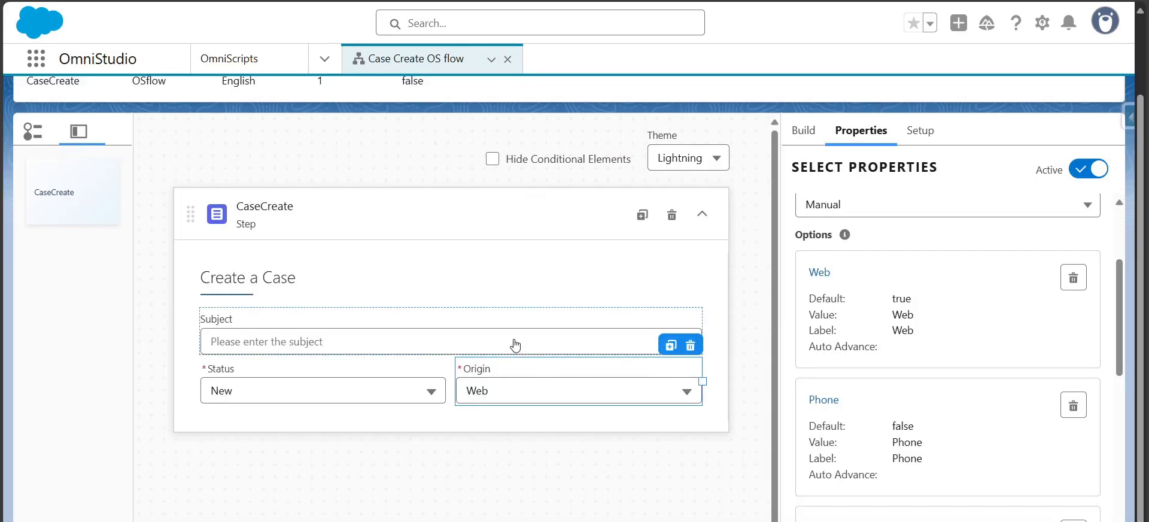
Preview the OmniScript, expand the CaseCreate data node, and enter 'subject test' as the subject to check the Data JSON
{"action": "left_click", "coordinate": [803, 130]}
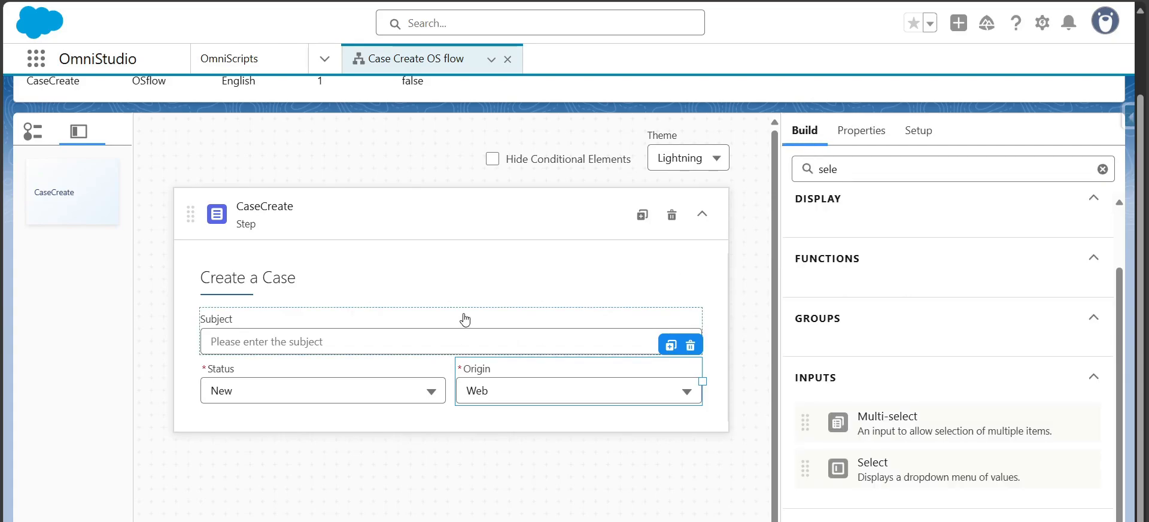
{"action": "left_click", "coordinate": [490, 312]}
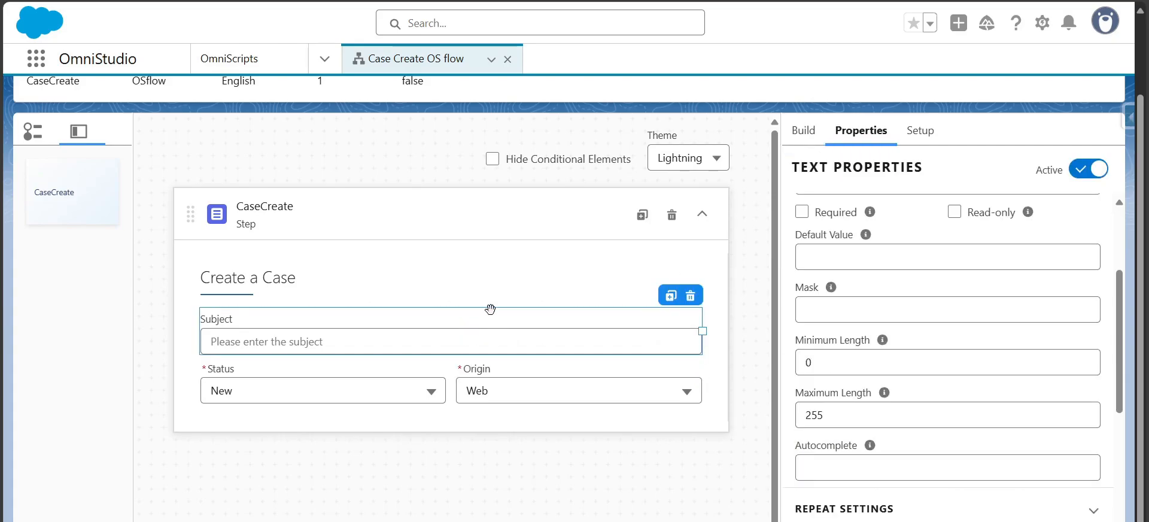
{"action": "left_click_drag", "start_coordinate": [1118, 291], "coordinate": [1117, 230]}
{"action": "mouse_move", "coordinate": [1141, 192]}
{"action": "left_mouse_down"}
{"action": "mouse_move", "coordinate": [1141, 120]}
{"action": "mouse_move", "coordinate": [1142, 174]}
{"action": "left_mouse_up"}
{"action": "left_click", "coordinate": [818, 105]}
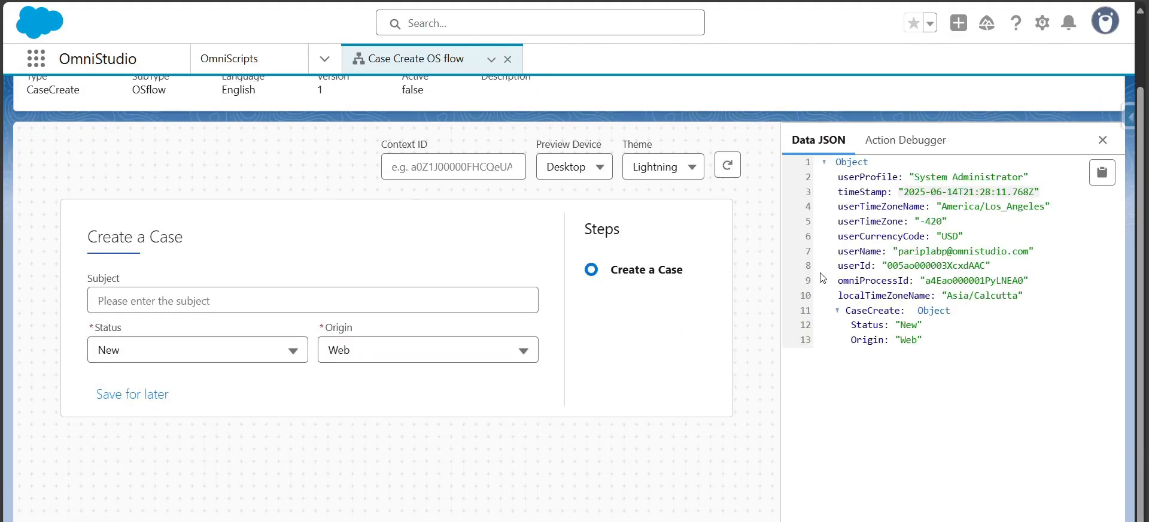
{"action": "left_click", "coordinate": [845, 315]}
{"action": "left_click", "coordinate": [845, 315]}
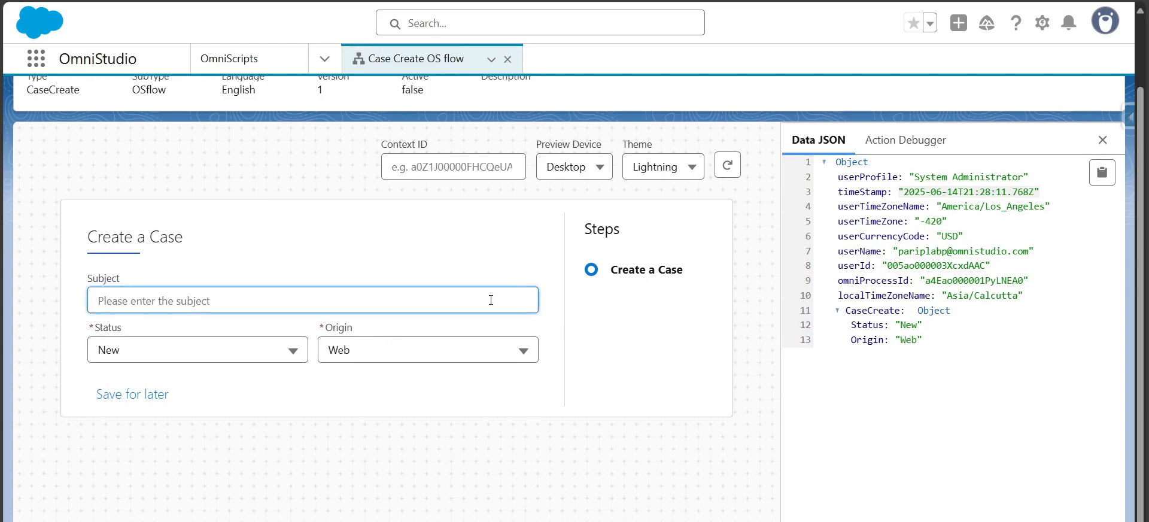
{"action": "type", "text": "subject test"}
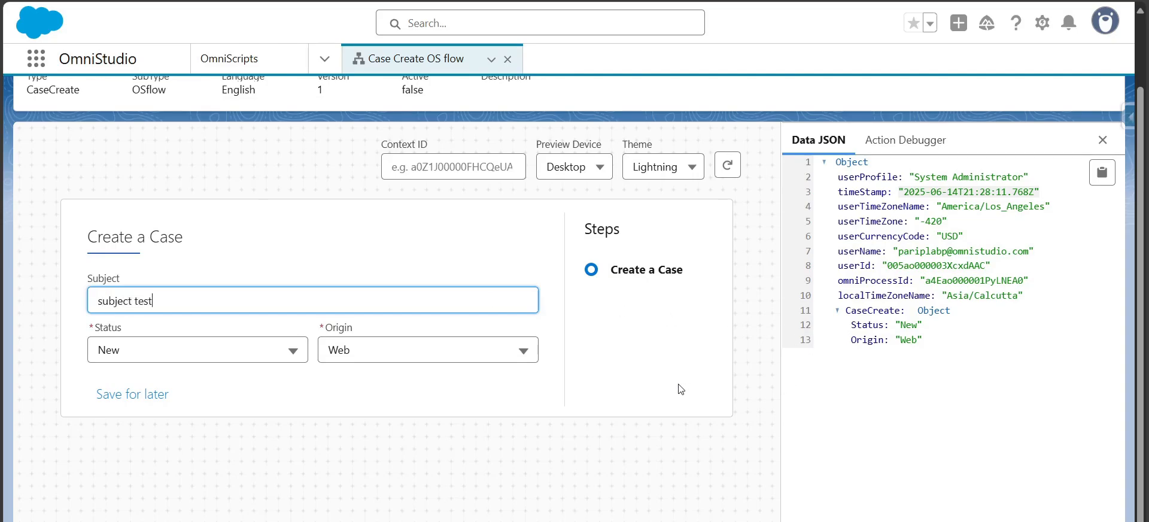
{"action": "left_click", "coordinate": [680, 389]}
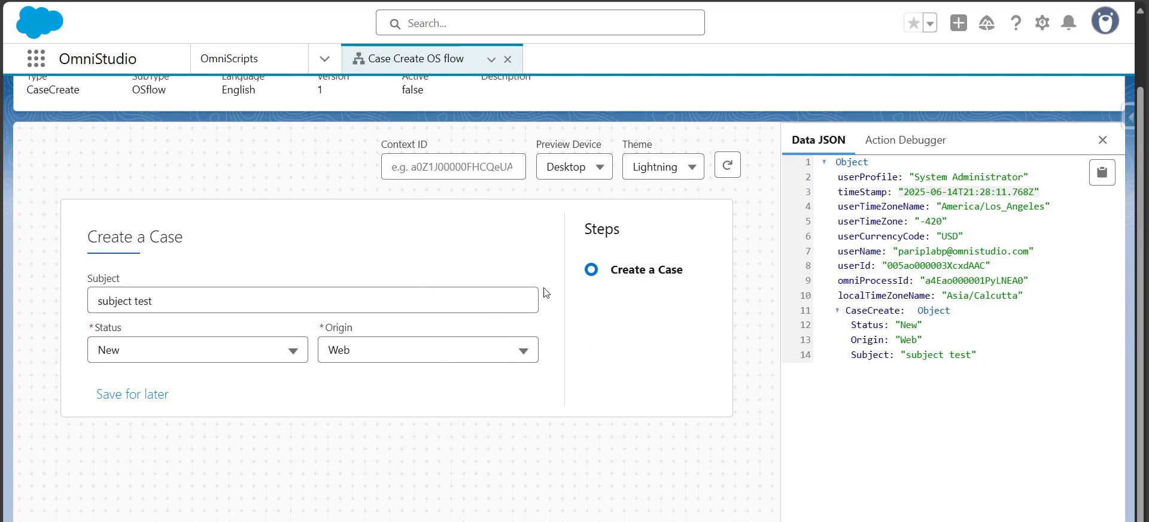
Return to the designer and browse the element categories and the script's Setup options
{"action": "scroll", "coordinate": [1145, 226], "scroll_direction": "up", "scroll_amount": 1}
{"action": "scroll", "coordinate": [1145, 227], "scroll_direction": "up", "scroll_amount": 1}
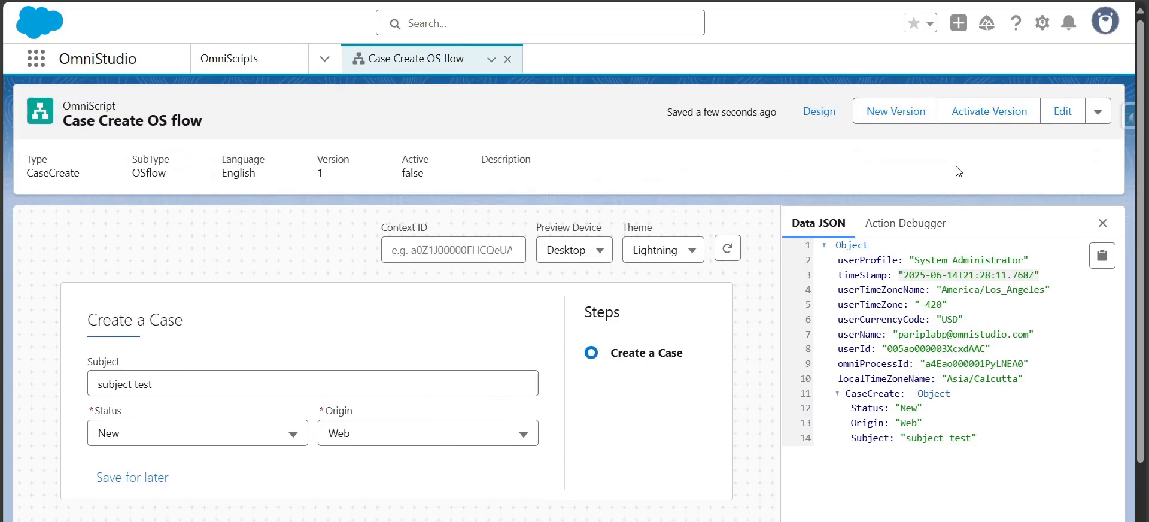
{"action": "left_click", "coordinate": [818, 111]}
{"action": "scroll", "coordinate": [1013, 277], "scroll_direction": "down", "scroll_amount": 2}
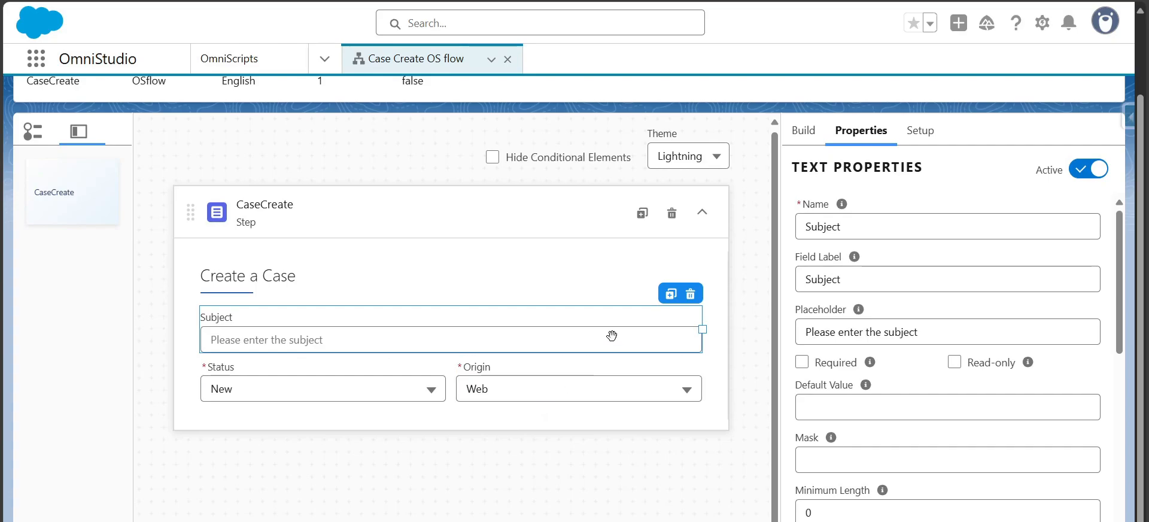
{"action": "left_click", "coordinate": [804, 130]}
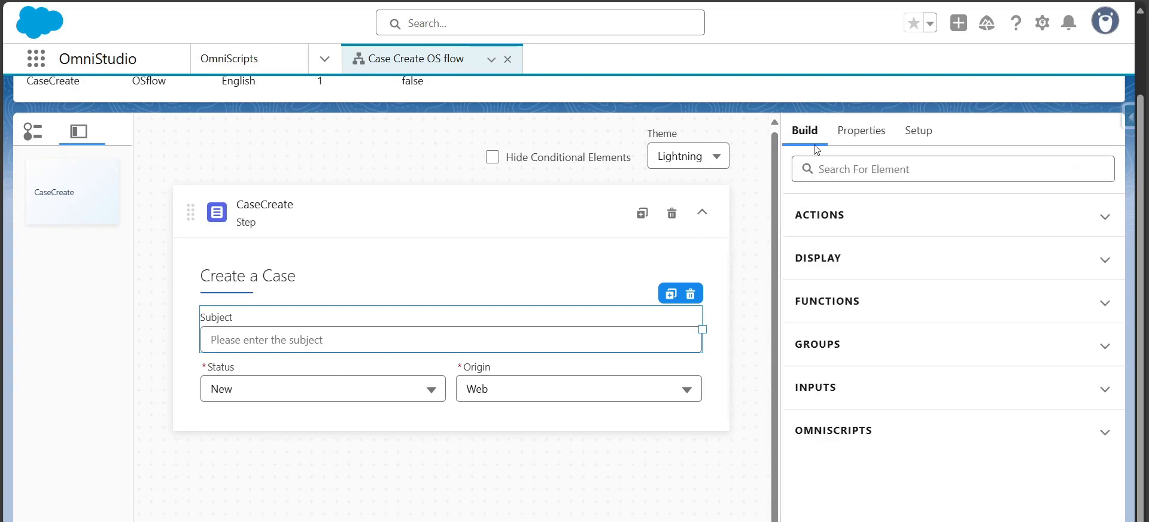
{"action": "left_click", "coordinate": [821, 219]}
{"action": "left_click", "coordinate": [821, 219]}
{"action": "left_click", "coordinate": [821, 259]}
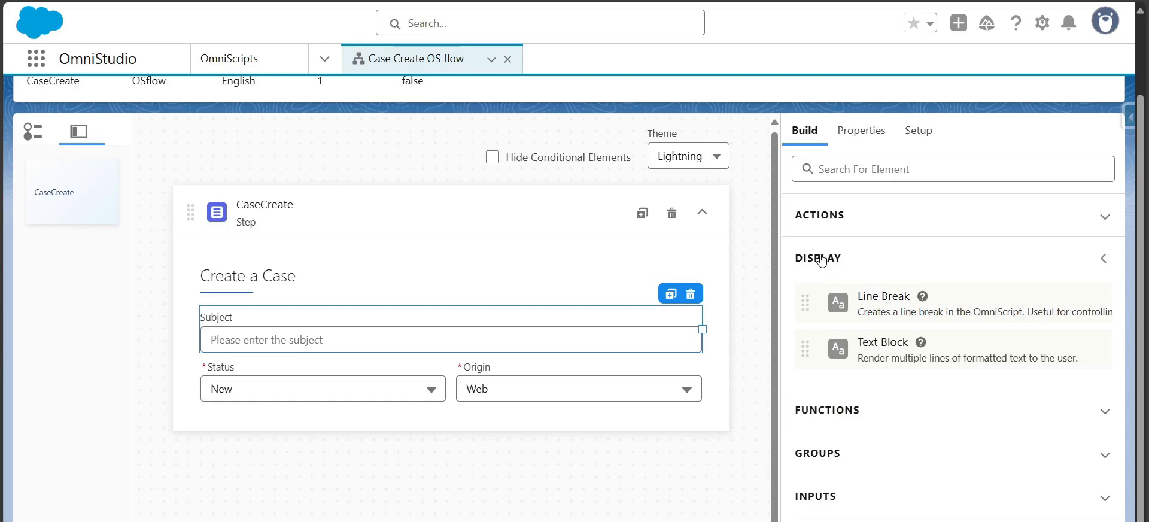
{"action": "left_click", "coordinate": [822, 260]}
{"action": "left_click", "coordinate": [815, 299]}
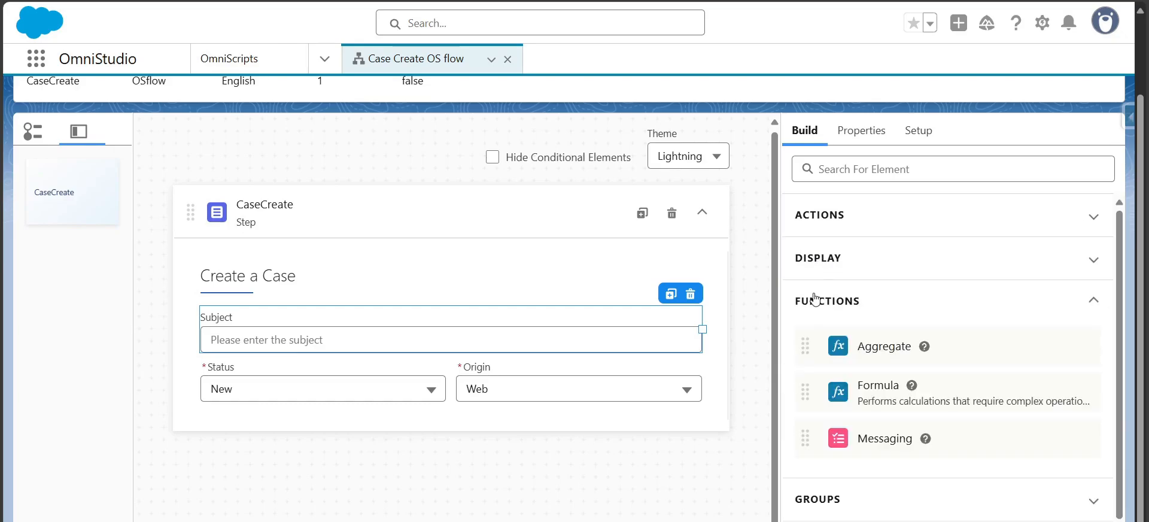
{"action": "left_click", "coordinate": [815, 299]}
{"action": "left_click", "coordinate": [817, 353]}
{"action": "left_click", "coordinate": [819, 356]}
{"action": "left_click", "coordinate": [817, 388]}
{"action": "left_click", "coordinate": [817, 390]}
{"action": "left_click", "coordinate": [817, 434]}
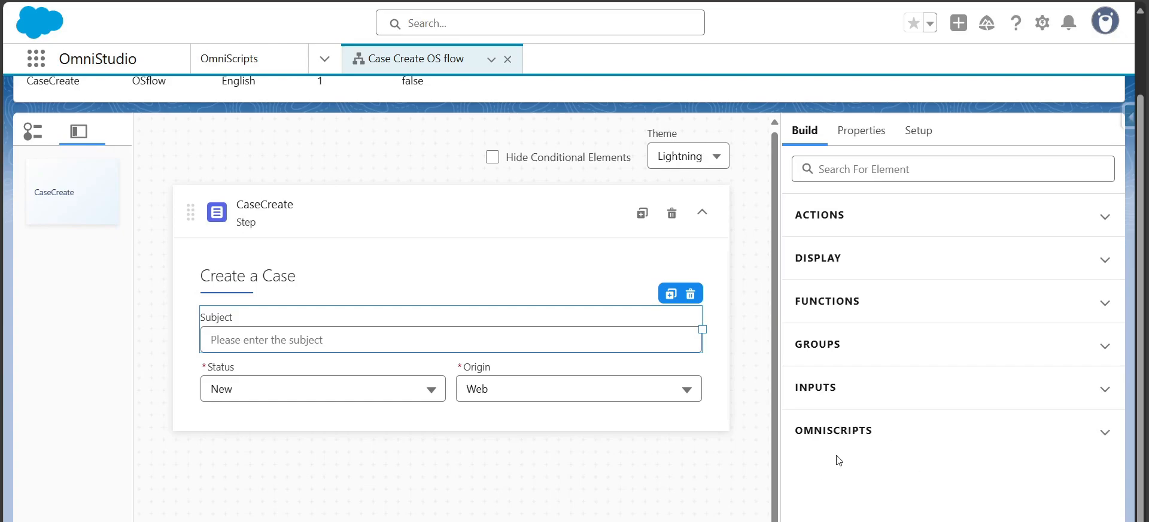
{"action": "left_click", "coordinate": [847, 437]}
{"action": "left_click", "coordinate": [918, 130]}
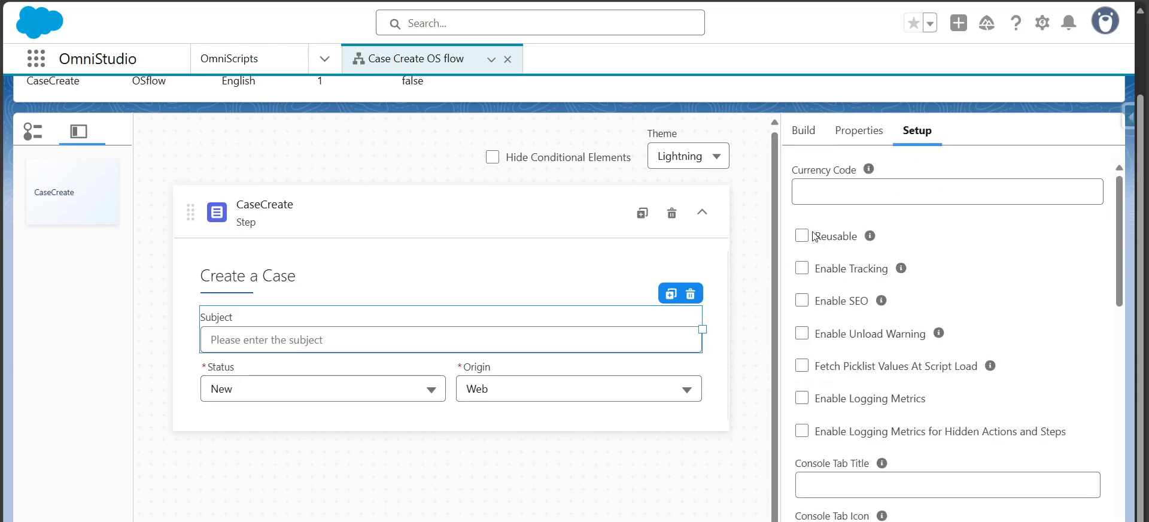
{"action": "mouse_move", "coordinate": [870, 237]}
{"action": "left_click", "coordinate": [799, 130]}
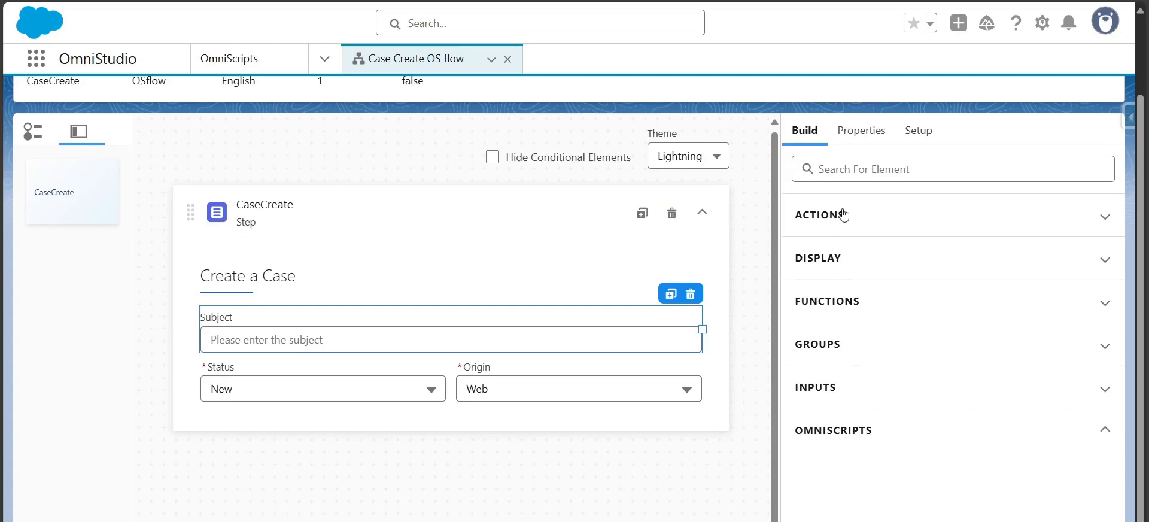
Search the element palette for data actions
{"action": "left_click", "coordinate": [852, 172]}
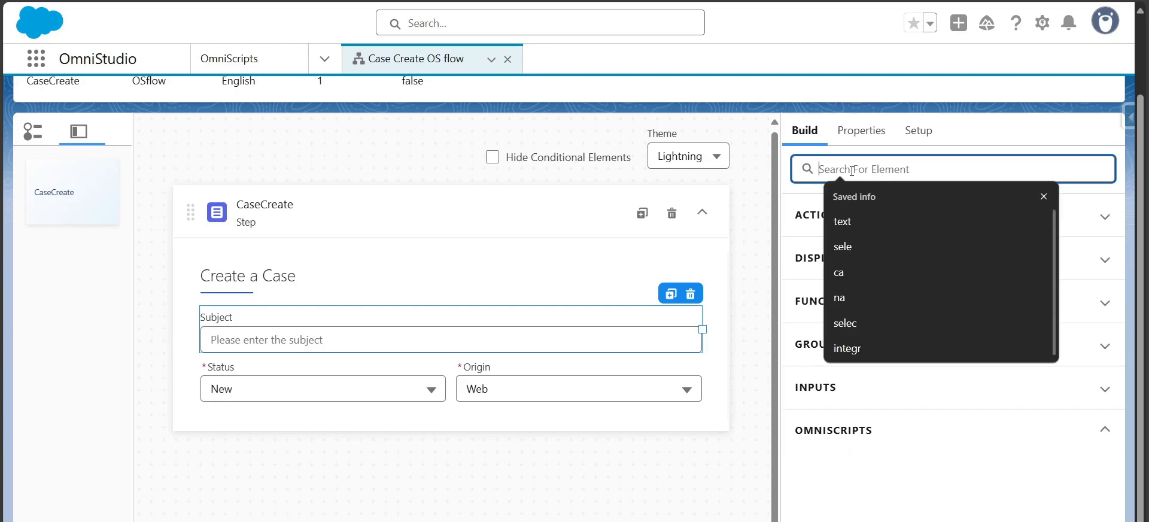
{"action": "type", "text": "data"}
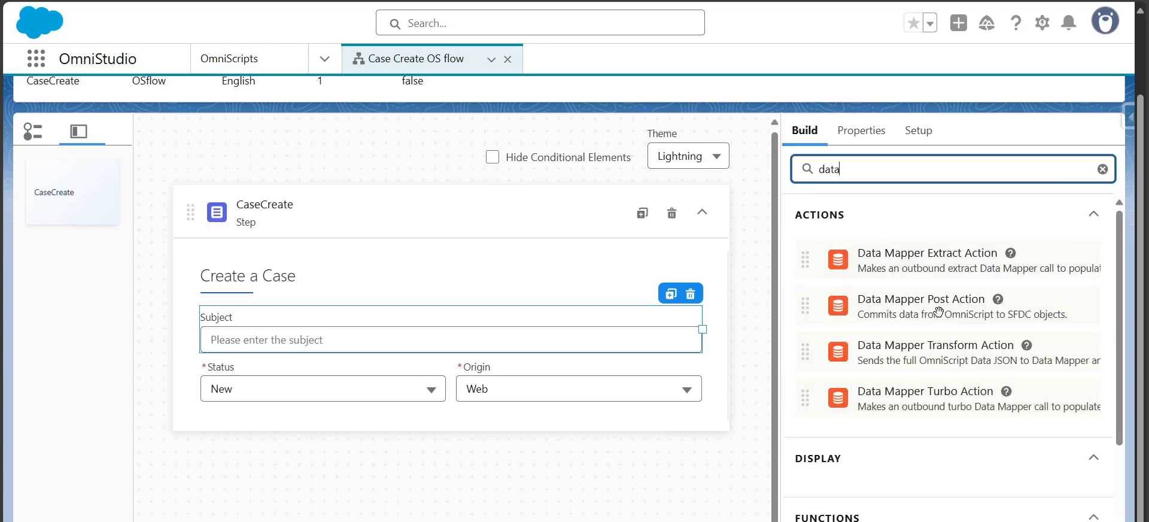